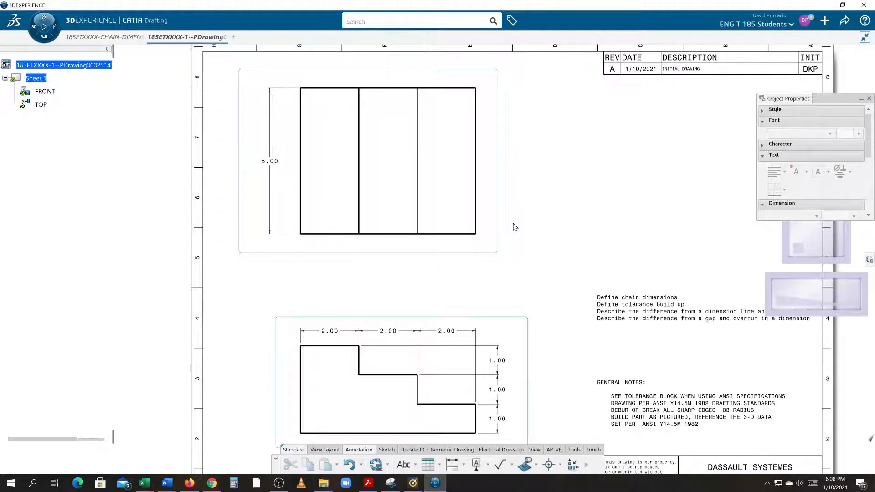
Step: Try to update the FRONT and TOP views of the drawing and dismiss the update report
middle_drag(532, 254, 524, 237)
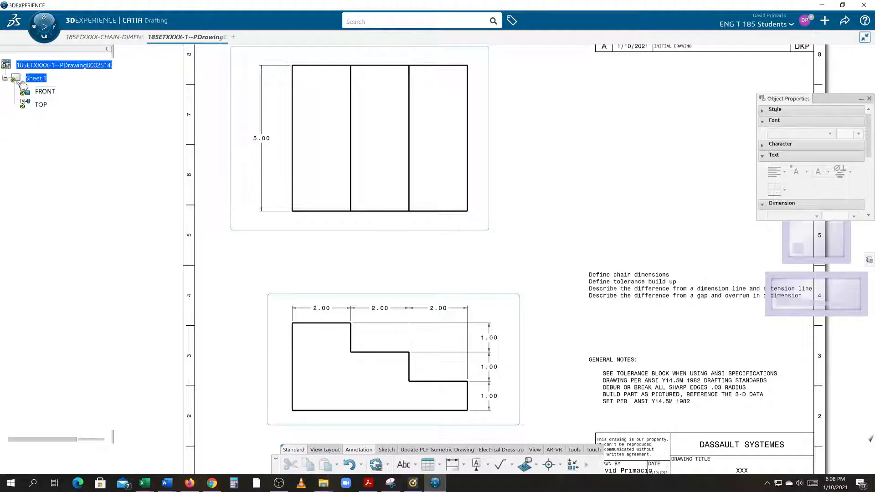
click(373, 465)
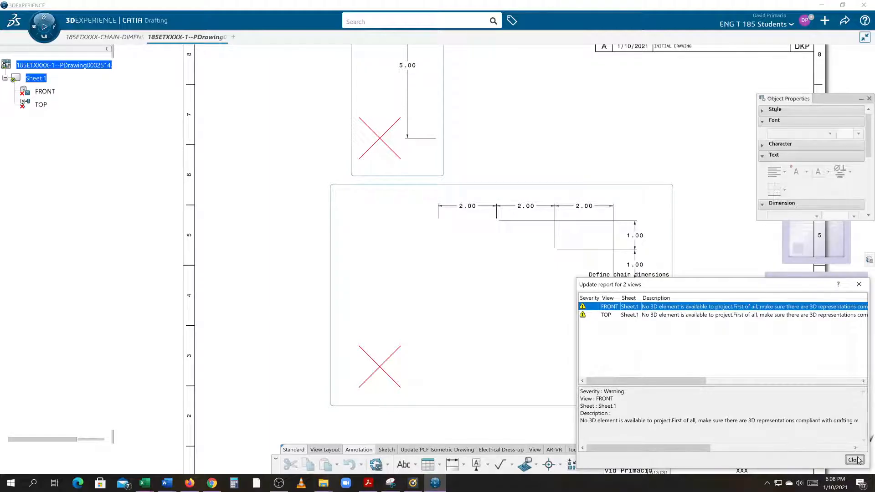
click(856, 460)
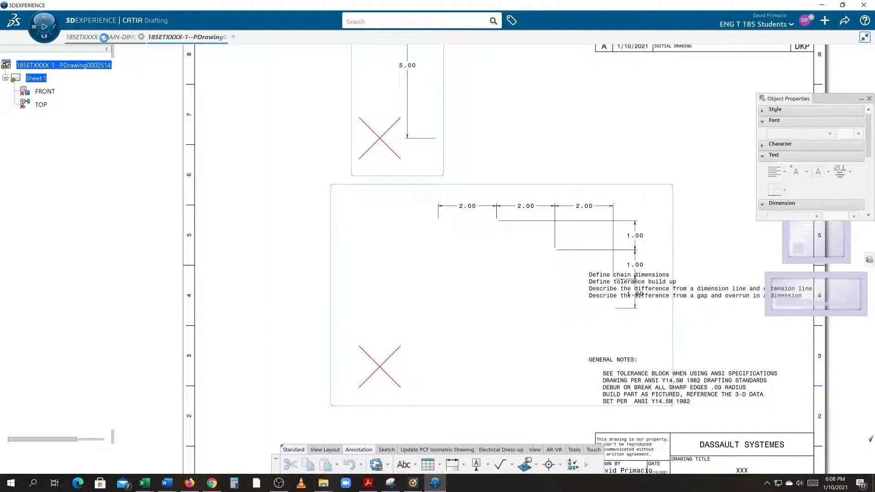
click(104, 37)
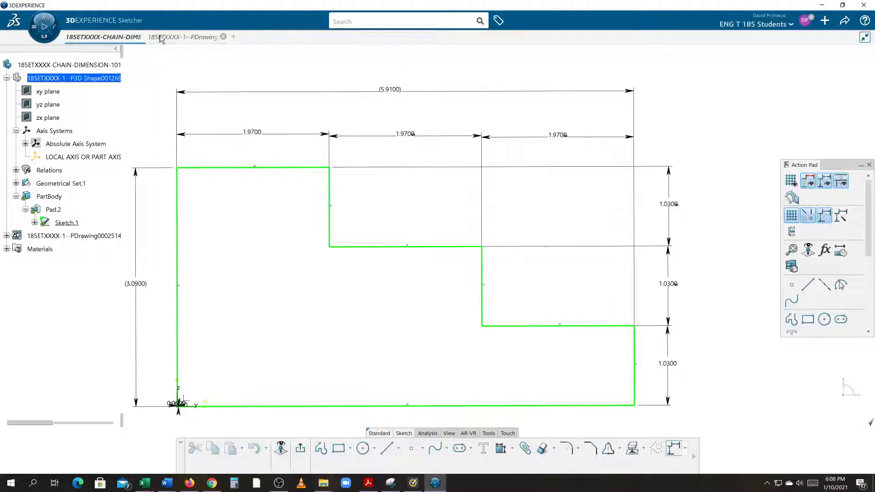
click(163, 39)
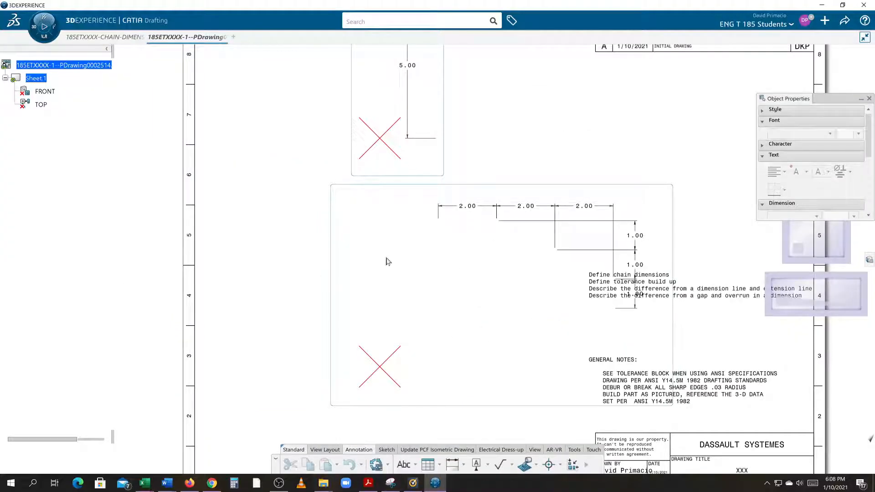
Step: In the chain-dimension part's stair sketch, set the uppermost step's horizontal length to 2 in
click(95, 39)
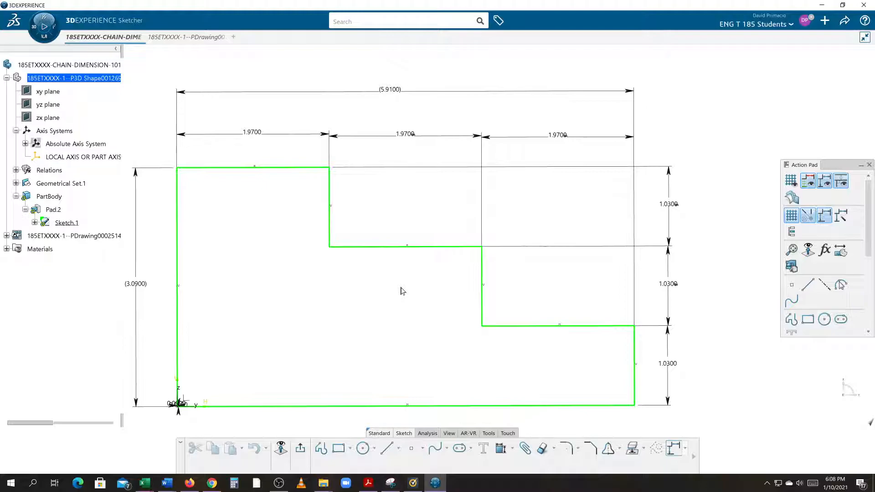
double_click(247, 135)
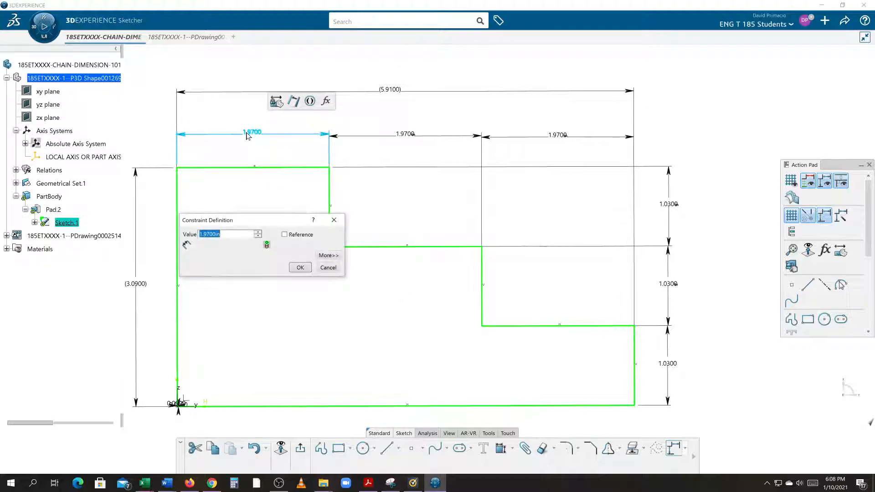
text(2)
key(Return)
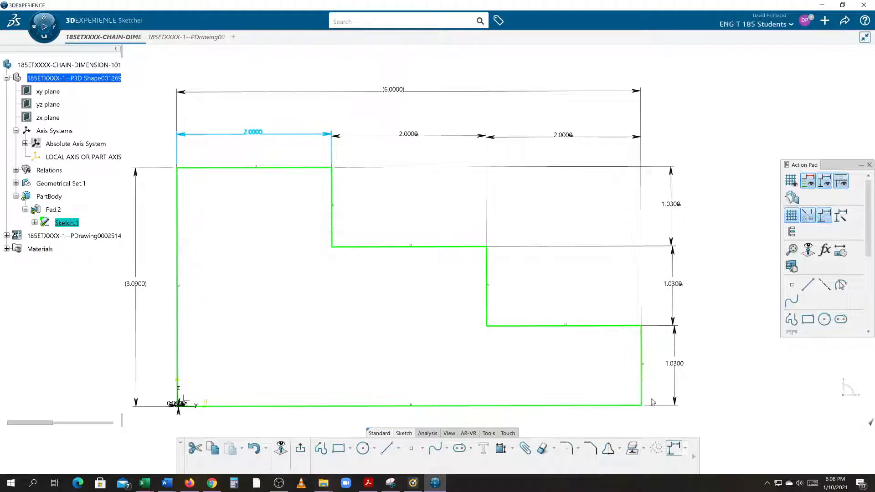
Step: Set the lowest step's vertical height in the stair sketch to 2 in
double_click(677, 365)
text(2)
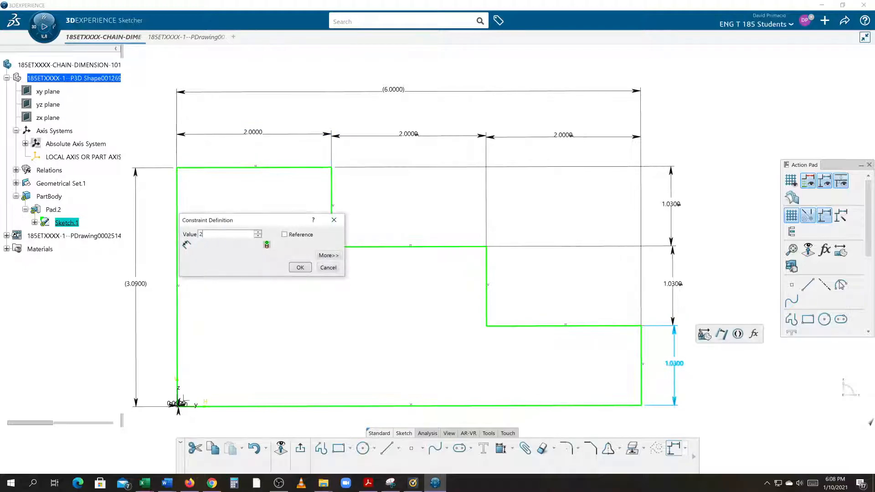
key(Return)
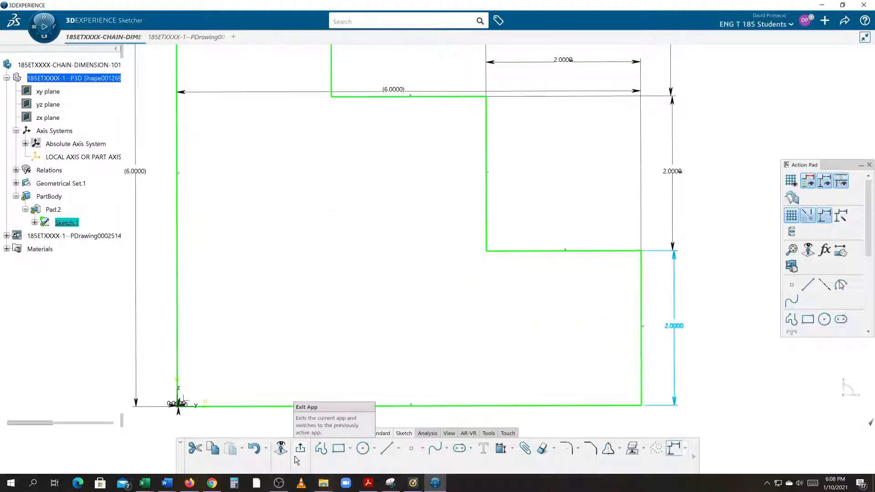
Step: Set the lowest step's vertical height in the stair sketch to 1 in
middle_drag(297, 369, 299, 446)
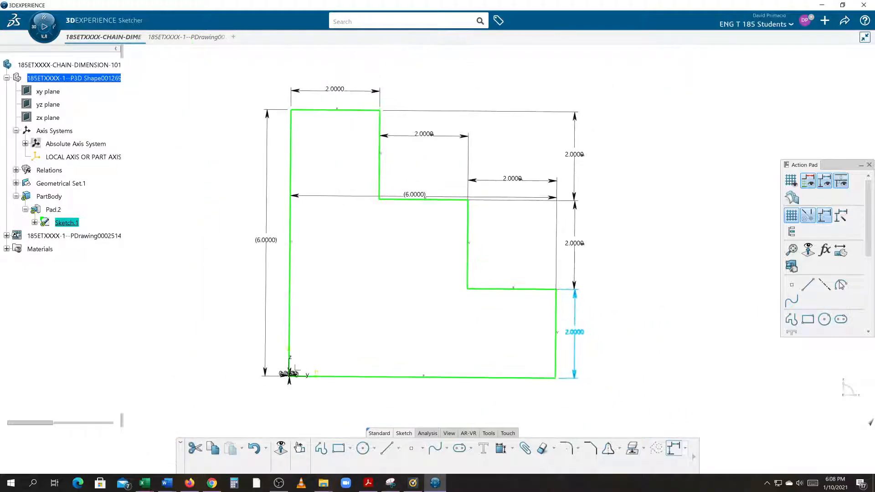
click(572, 335)
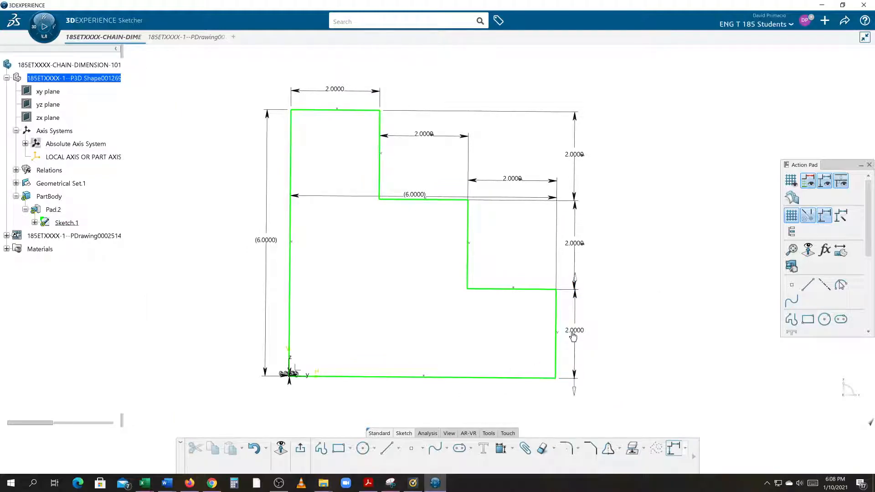
double_click(572, 332)
text(1)
key(Return)
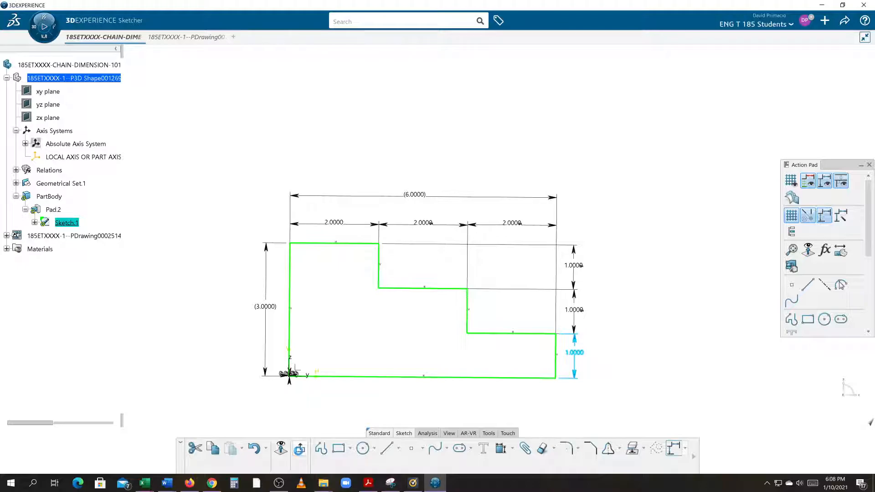
Step: Exit the stair sketch and save the part
click(300, 450)
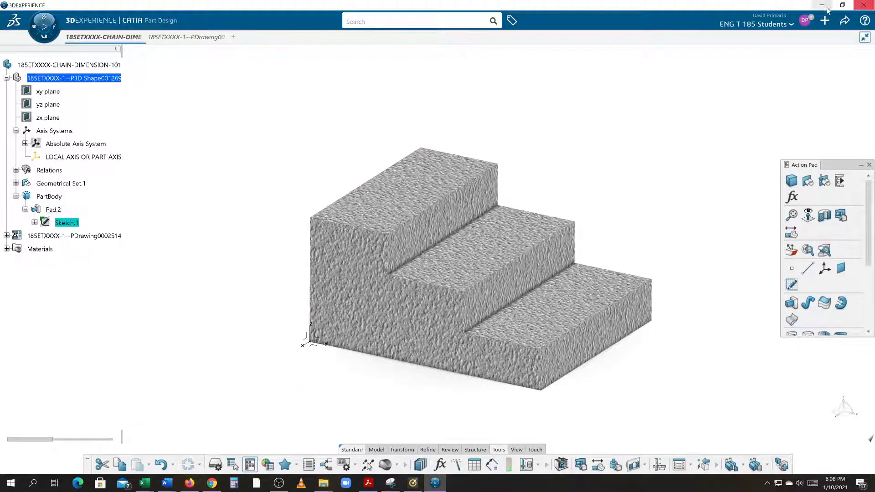
click(844, 20)
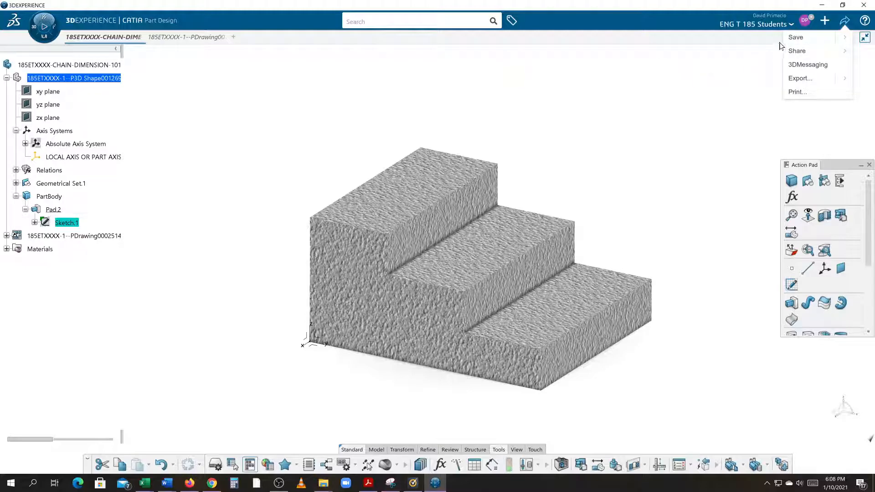
click(795, 37)
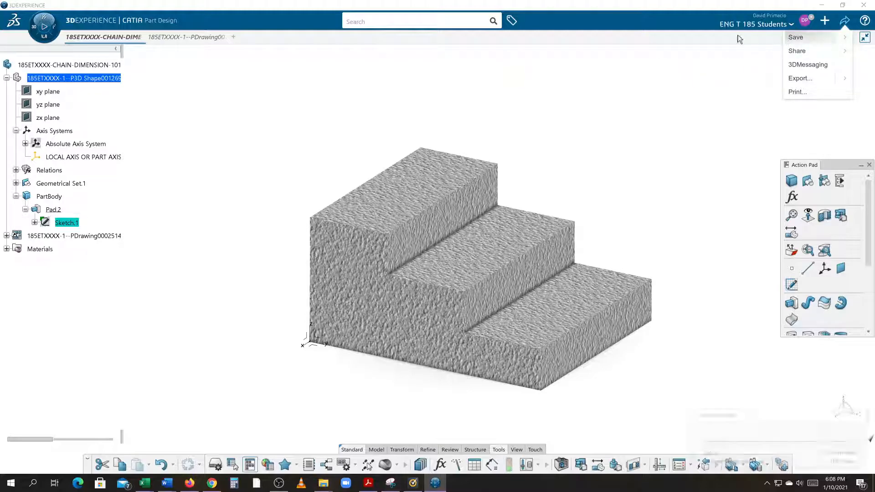
Step: Return to the drawing and update its FRONT and TOP views from the saved part
click(182, 37)
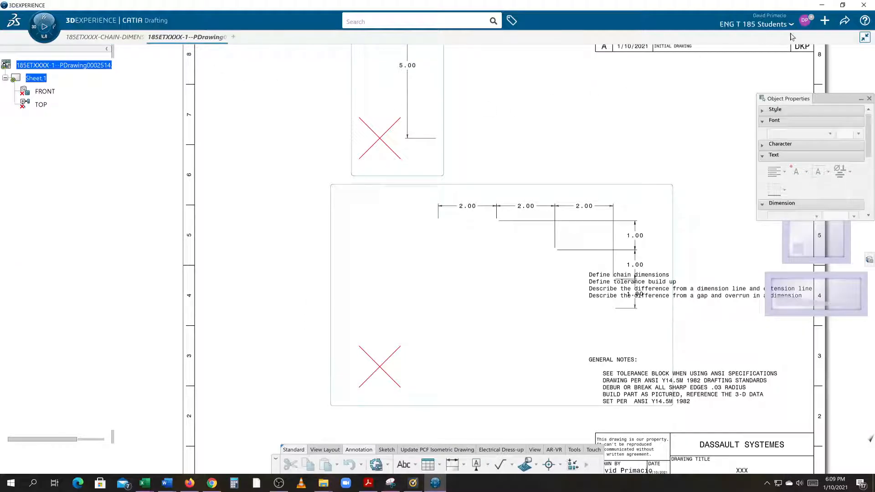
click(844, 21)
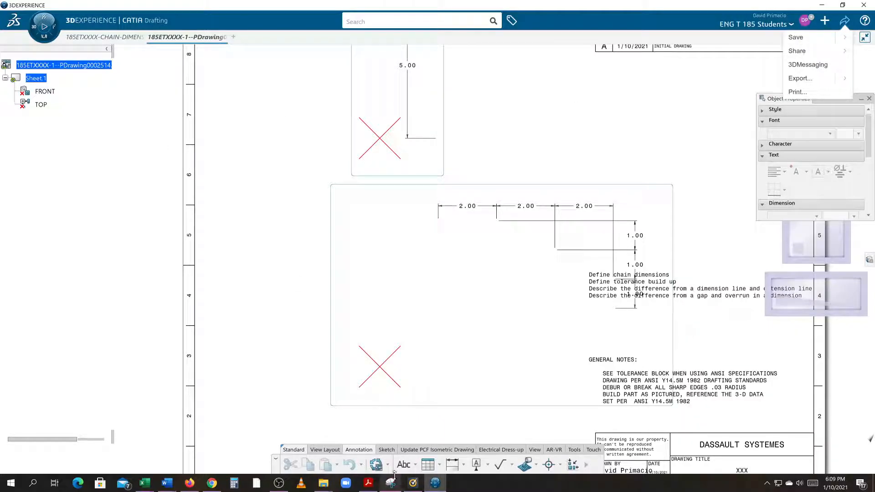
click(376, 464)
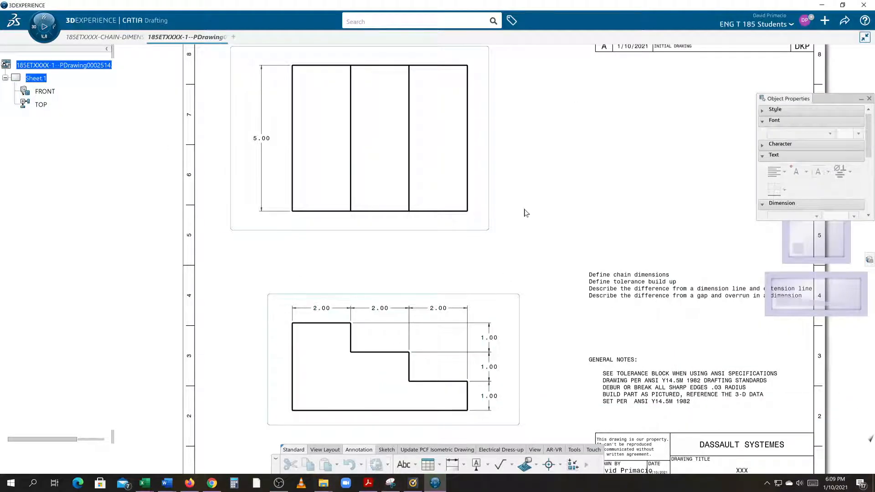
Step: Hide the frames around the drawing views, fit the whole sheet in the window, and save the drawing
mouse_move(516, 201)
middle_down()
mouse_move(470, 209)
mouse_move(475, 216)
middle_up()
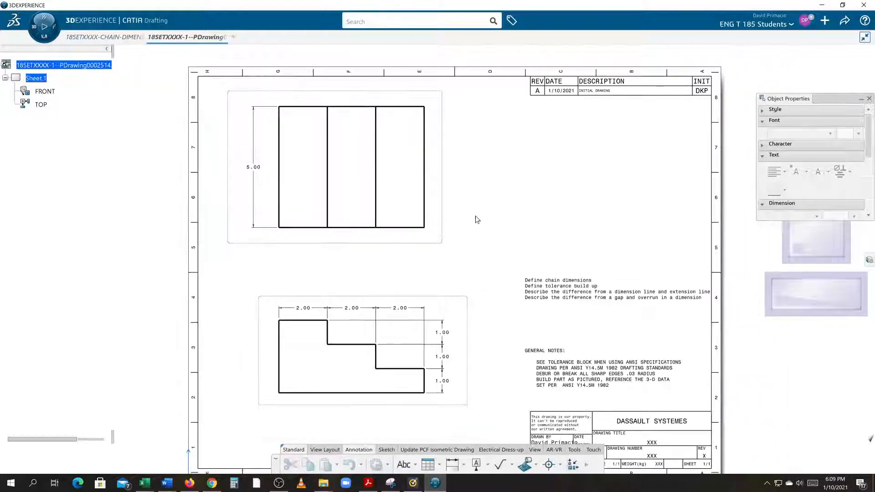
click(535, 449)
click(456, 466)
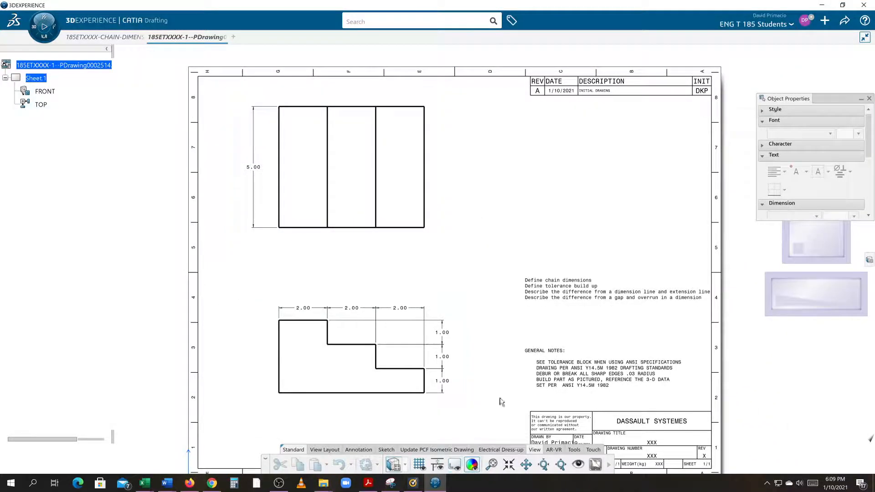
click(490, 466)
click(845, 20)
click(796, 37)
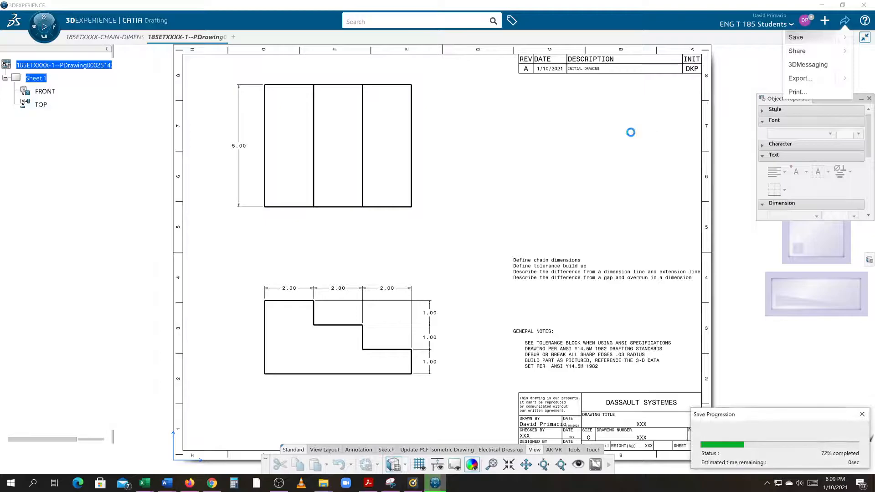
Step: Create a new 3D part with the Part Design app in a new tab
click(234, 37)
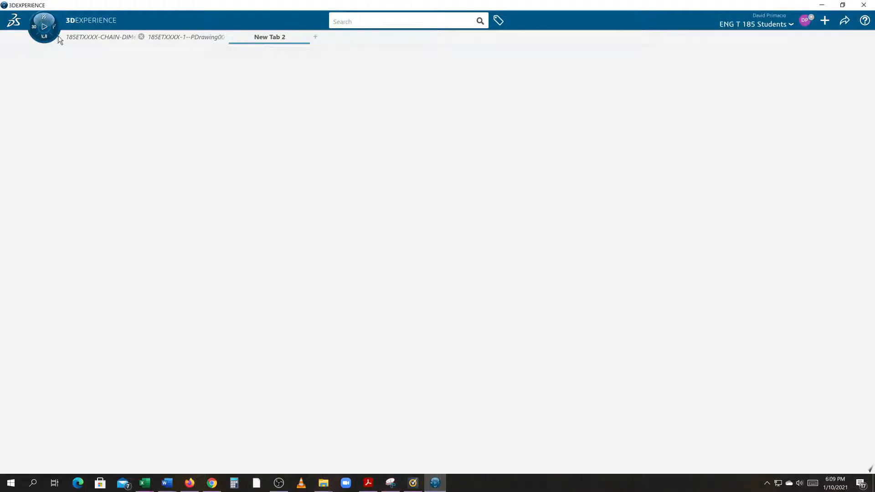
click(34, 28)
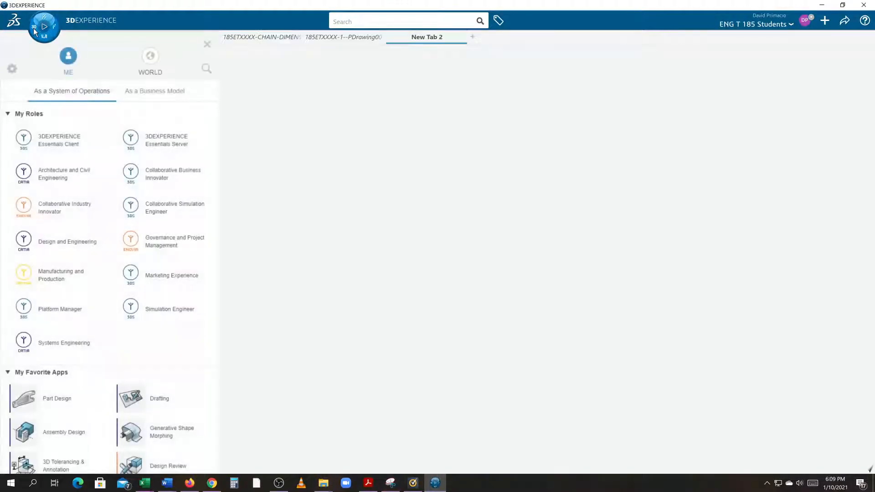
click(25, 401)
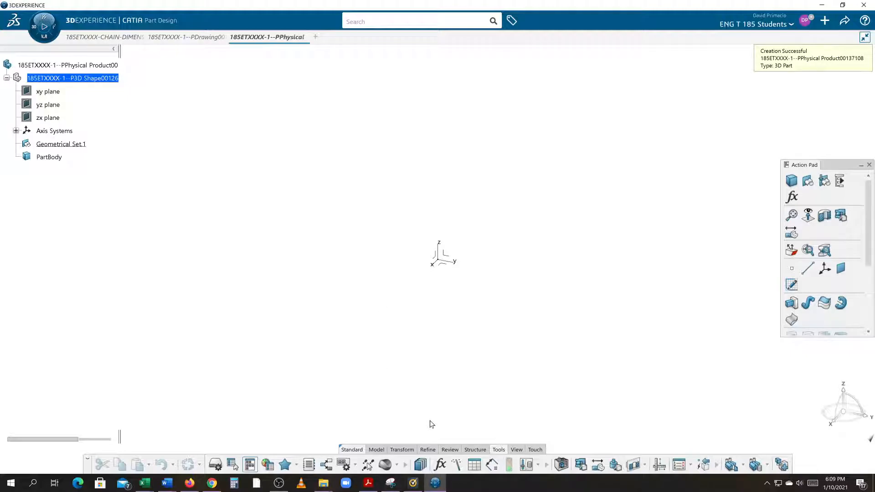
Step: Create a coordinate point at X 0, Y 2 and Z 2 in, relative to the Absolute Axis System
click(791, 269)
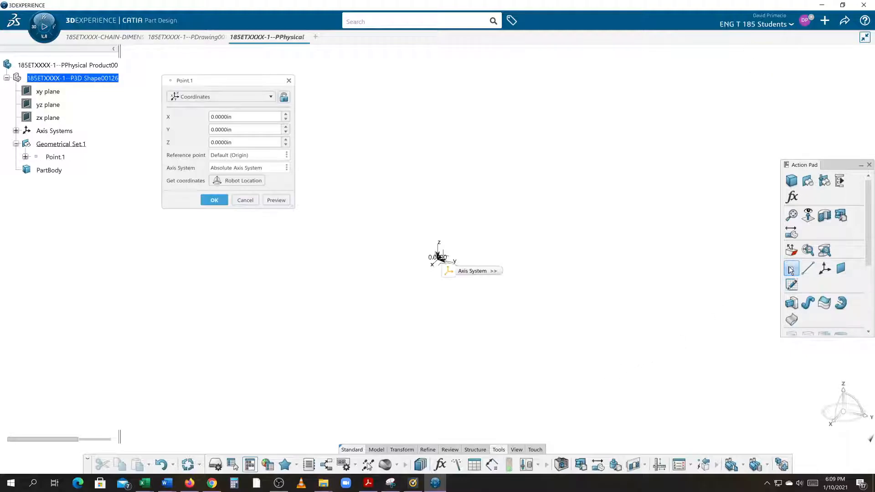
drag(249, 131, 150, 127)
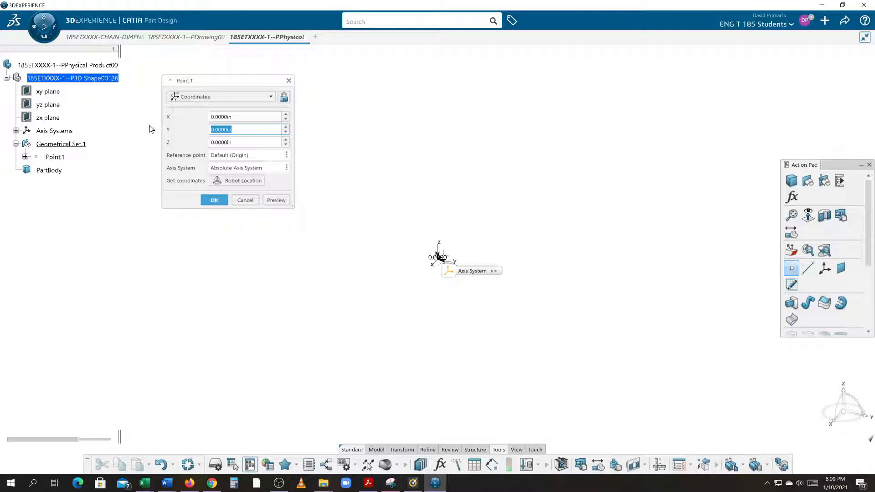
text(2)
key(Tab)
text(2)
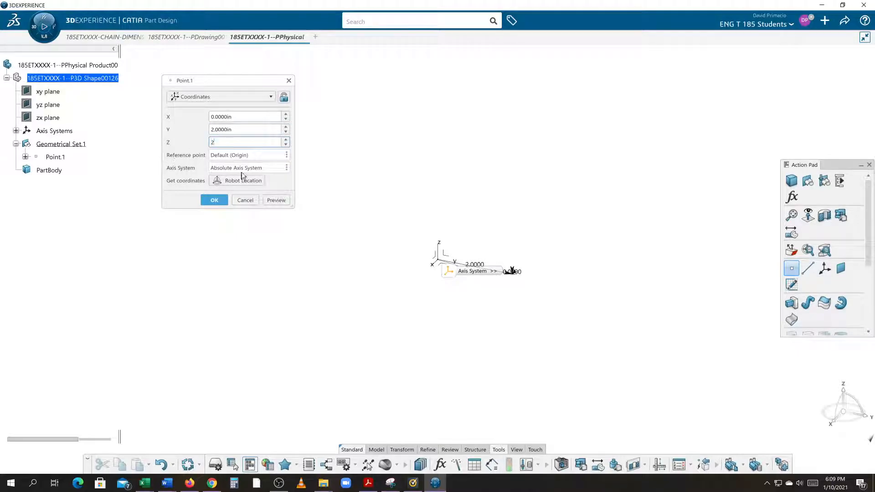
click(266, 201)
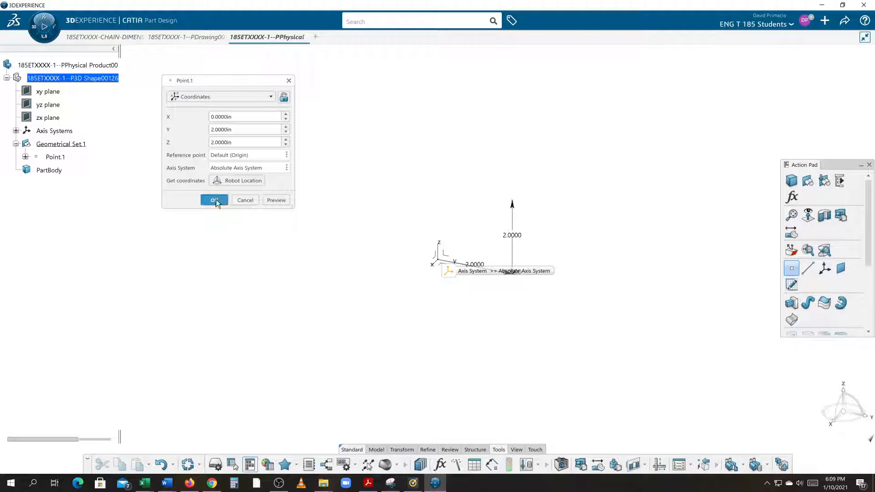
click(213, 200)
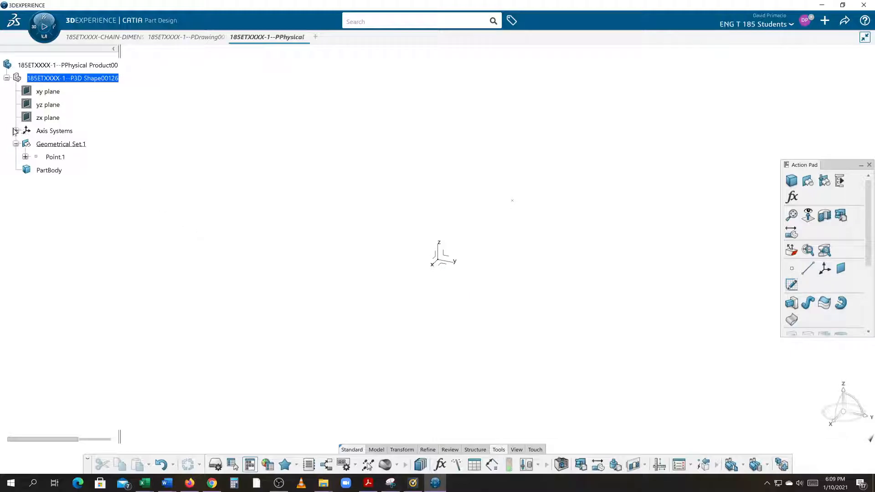
Step: Create a standard axis system with its origin at Point.1 and keep it as the current one
click(15, 131)
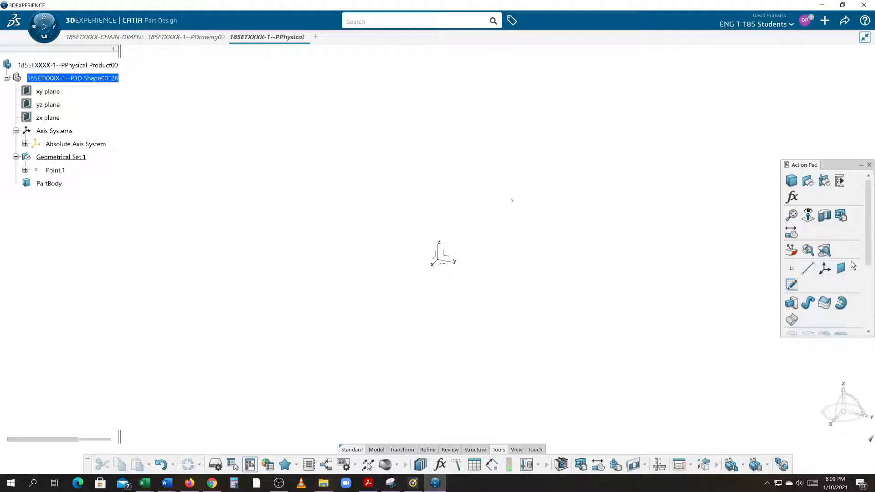
click(822, 271)
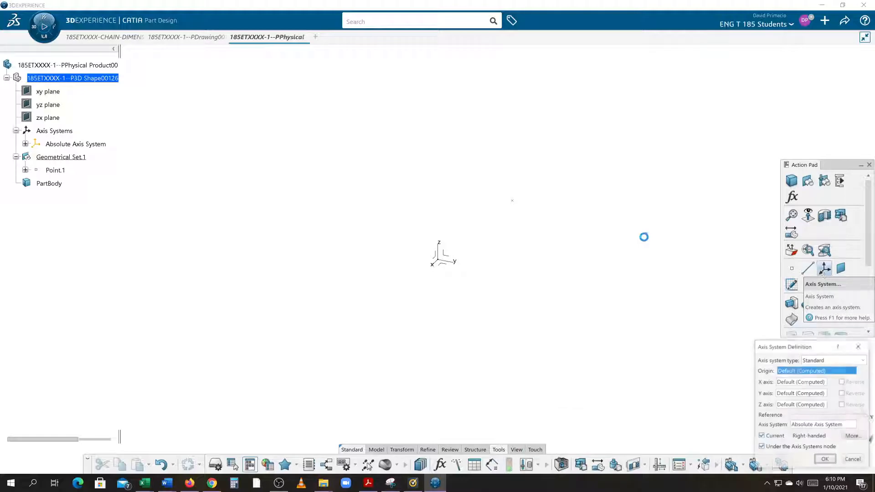
click(514, 200)
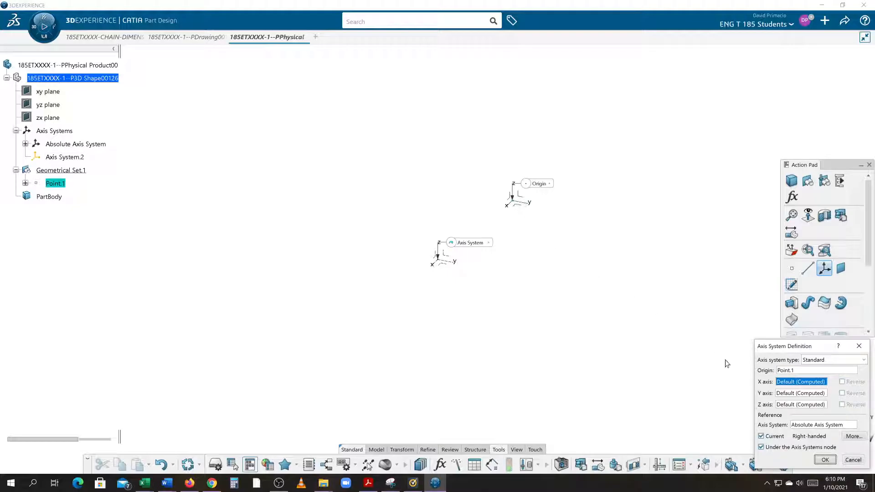
click(824, 460)
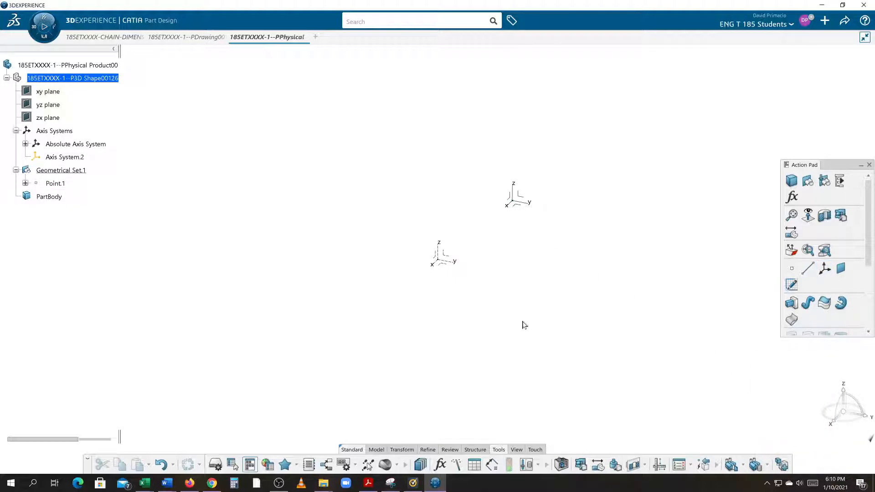
Step: Hide the Absolute Axis System
right_click(55, 145)
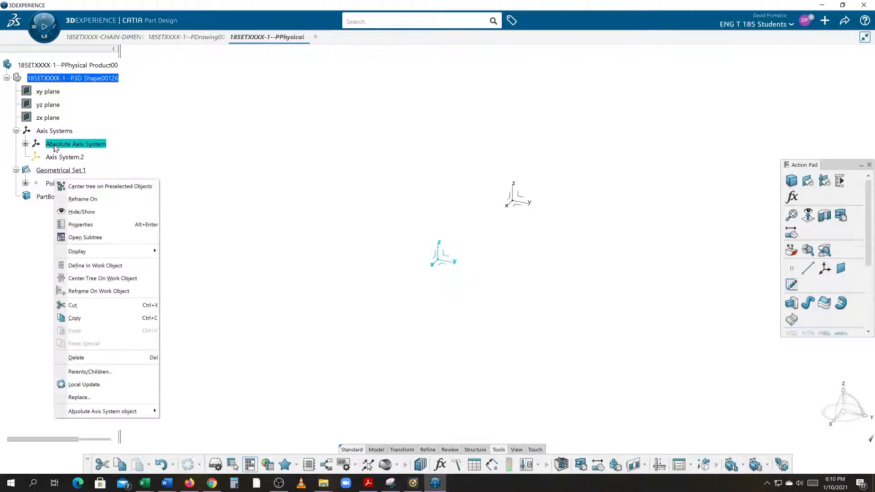
click(76, 213)
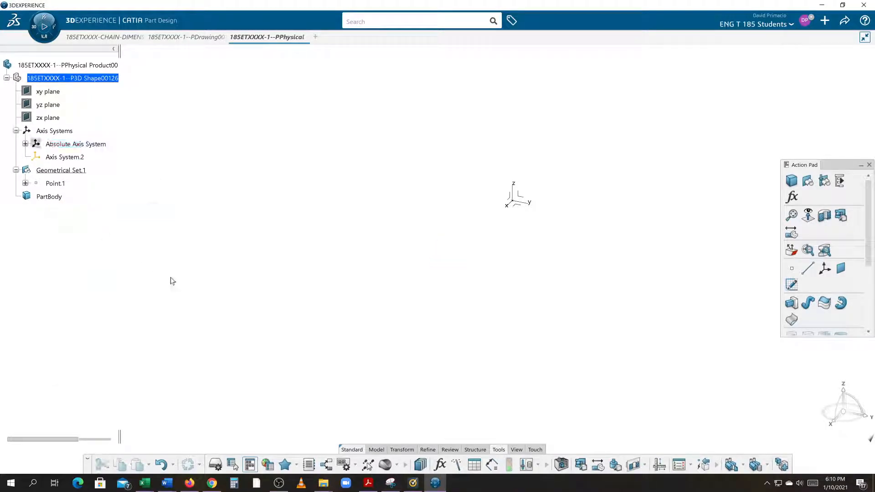
click(791, 216)
Step: Rename Axis System.2 as LOCAL AXIS OR PART AXIS
click(76, 157)
right_click(77, 157)
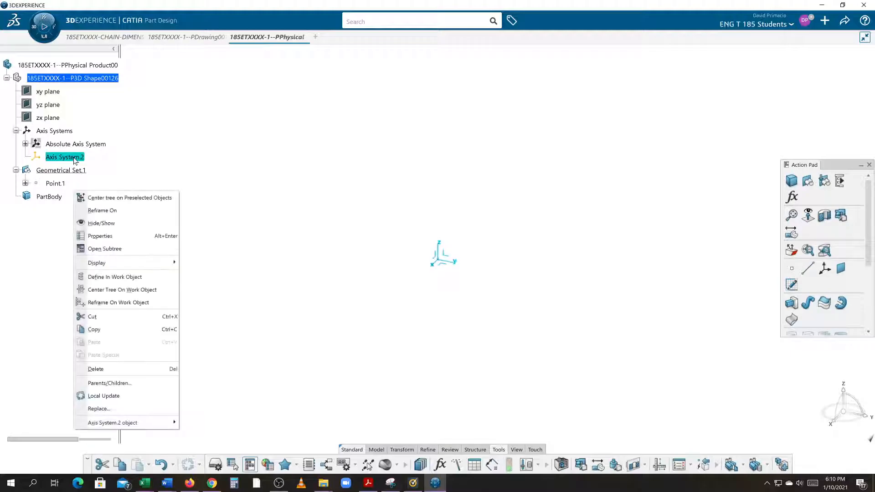
click(95, 235)
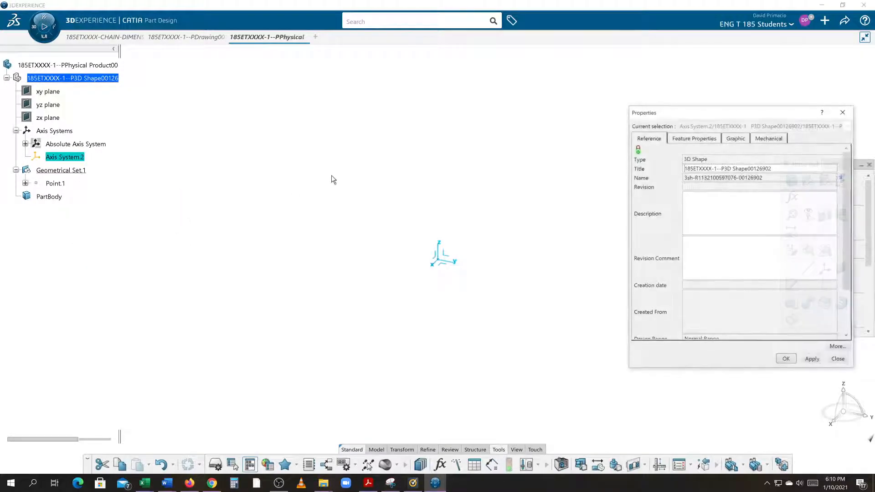
click(700, 138)
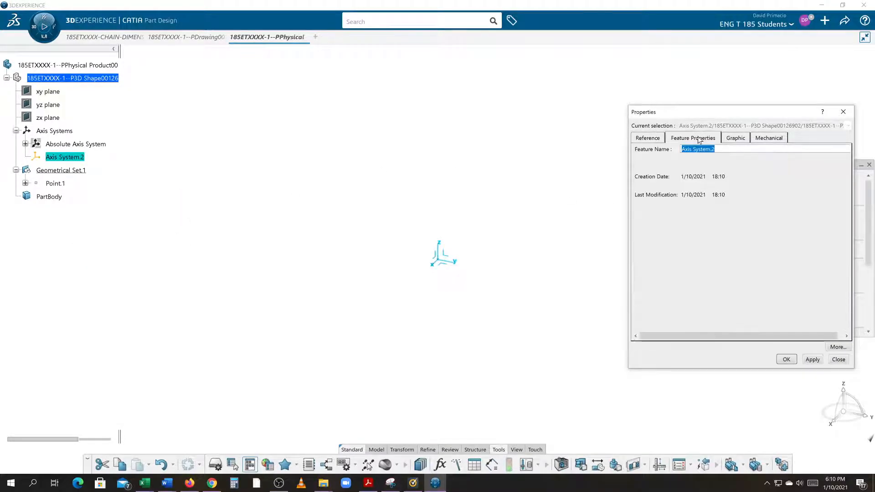
key(Up)
key(Up)
key(Up)
key(Up)
key(Up)
key(Up)
key(Up)
key(Up)
key(Up)
key(Up)
key(Up)
key(Up)
key(Up)
key(Up)
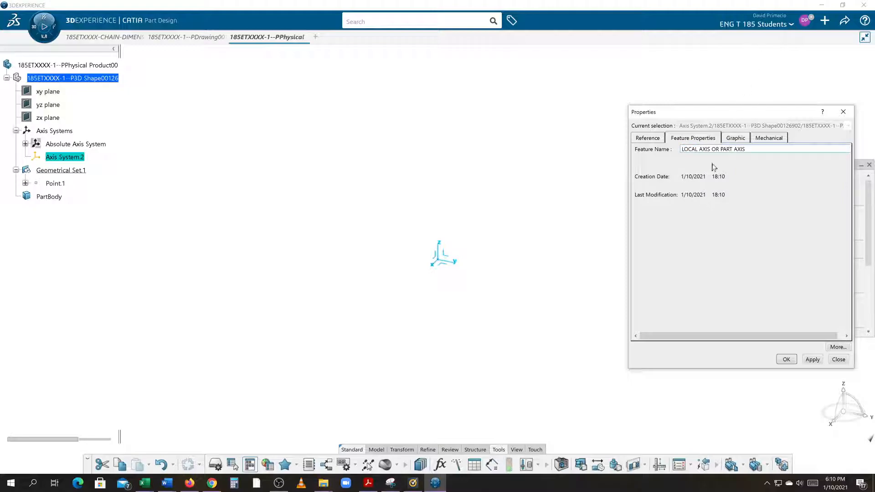
click(786, 360)
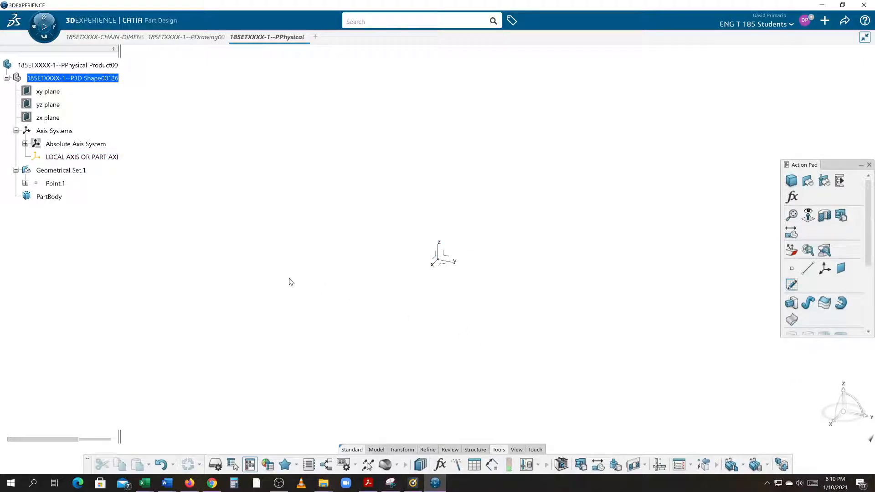
Step: Start a positioned sketch on the yz plane of the local axis system and display the sketch grid
click(448, 256)
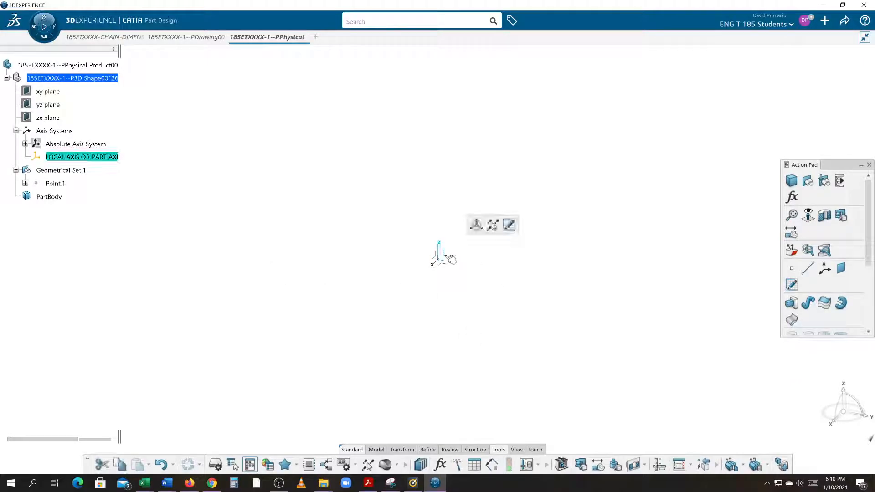
click(509, 225)
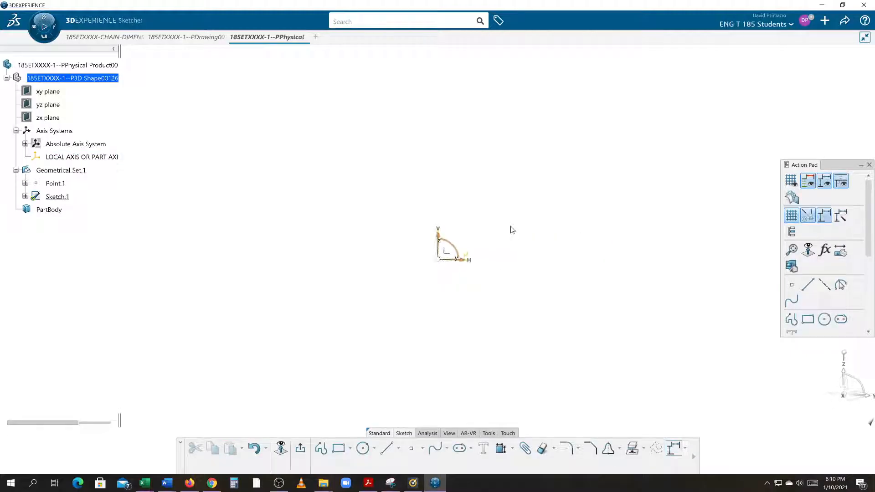
middle_drag(398, 301, 279, 387)
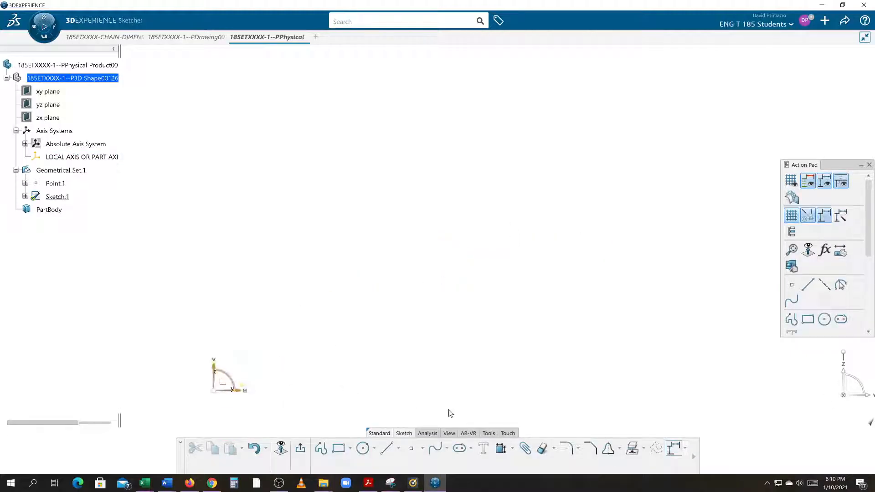
click(792, 182)
Step: Sketch a closed three-step profile 6 in wide and 3 in high, 1 in off both axes, with 2 in by 1 in steps descending along H
click(322, 449)
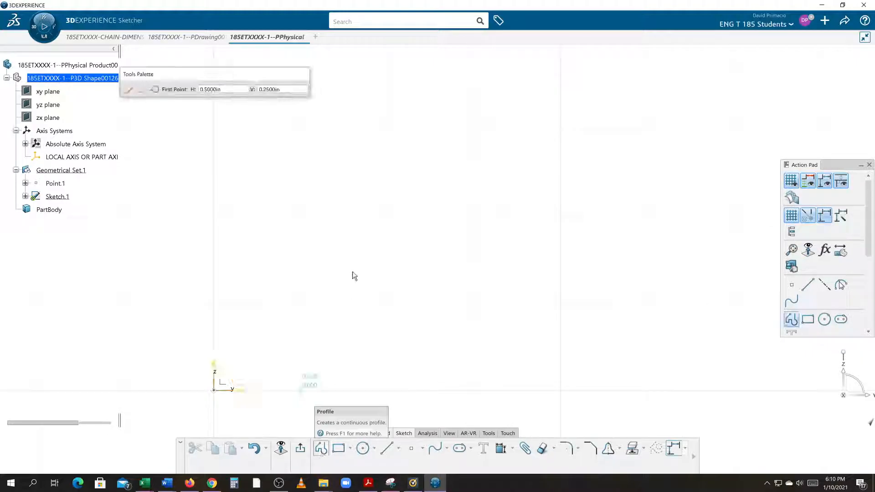
middle_drag(344, 246, 316, 296)
mouse_move(567, 235)
middle_down()
mouse_move(422, 338)
mouse_move(403, 334)
middle_up()
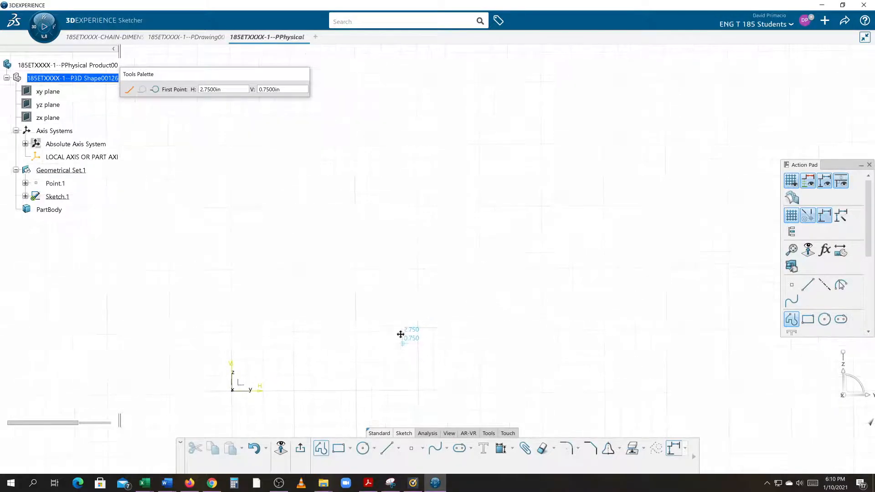
click(296, 319)
click(295, 132)
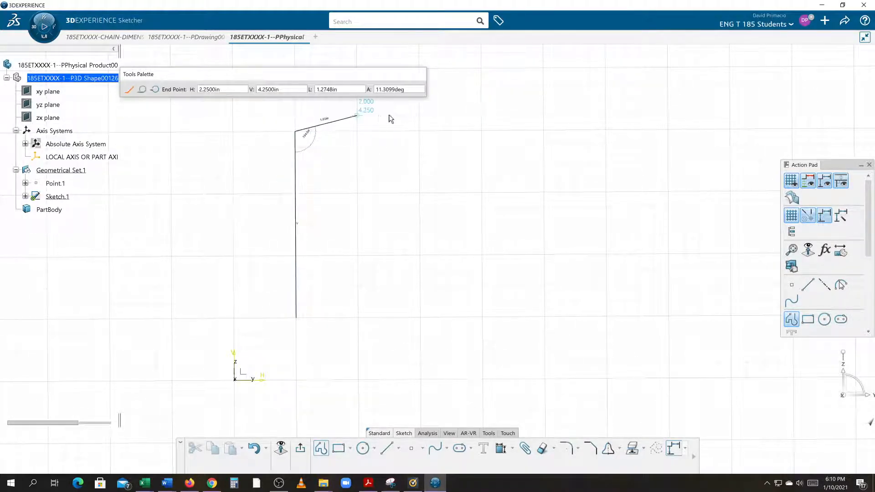
click(420, 131)
click(420, 193)
click(544, 192)
click(544, 254)
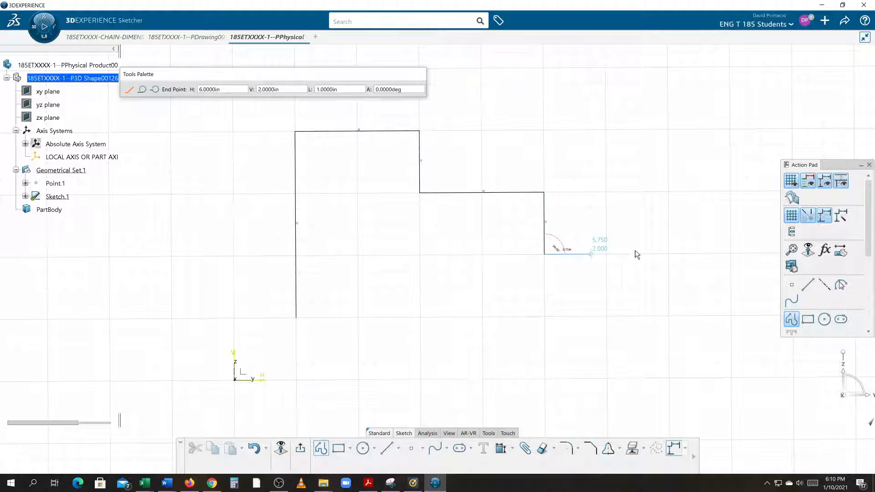
click(668, 254)
click(669, 315)
click(299, 319)
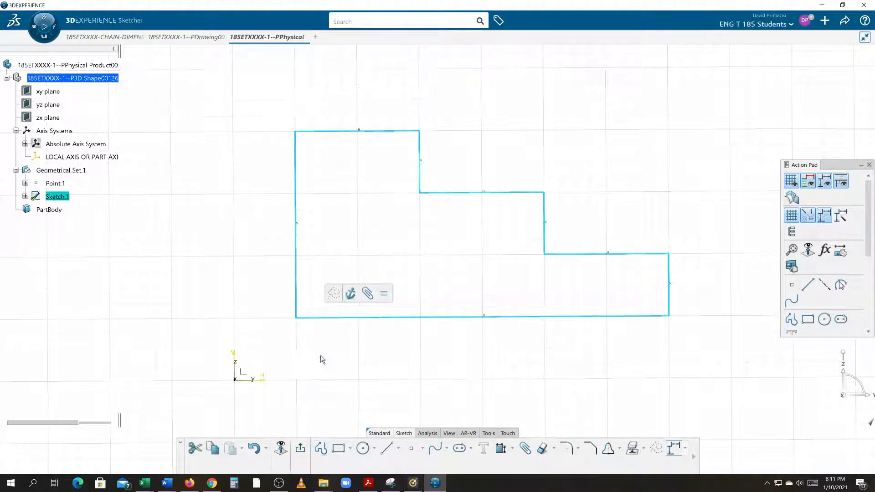
Step: Set the line thickness of the whole profile to 5: 0.05512 in and deselect it
right_click(408, 318)
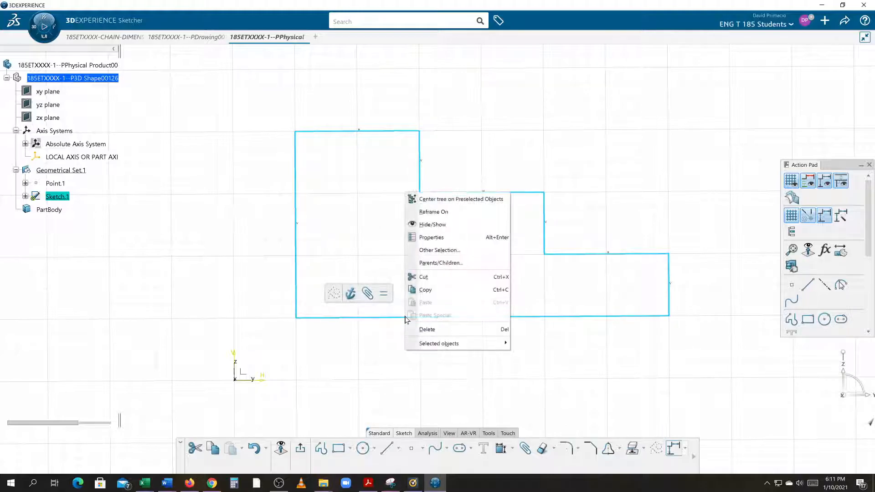
click(458, 238)
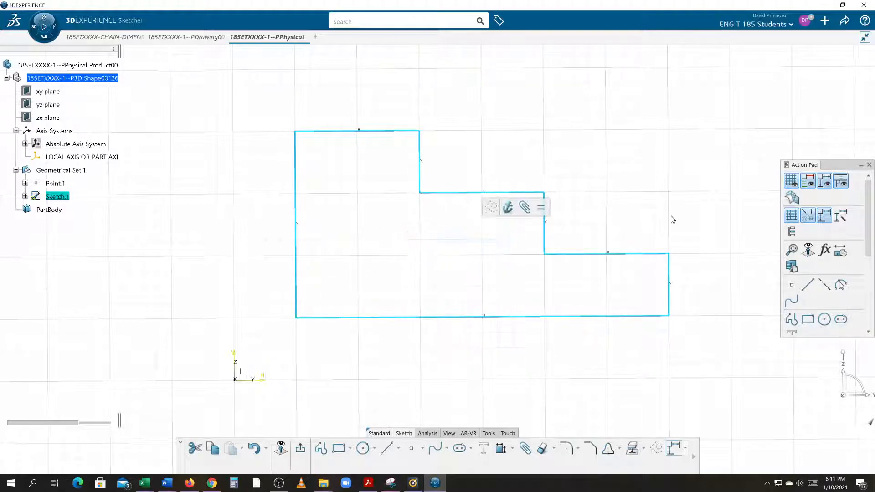
click(735, 138)
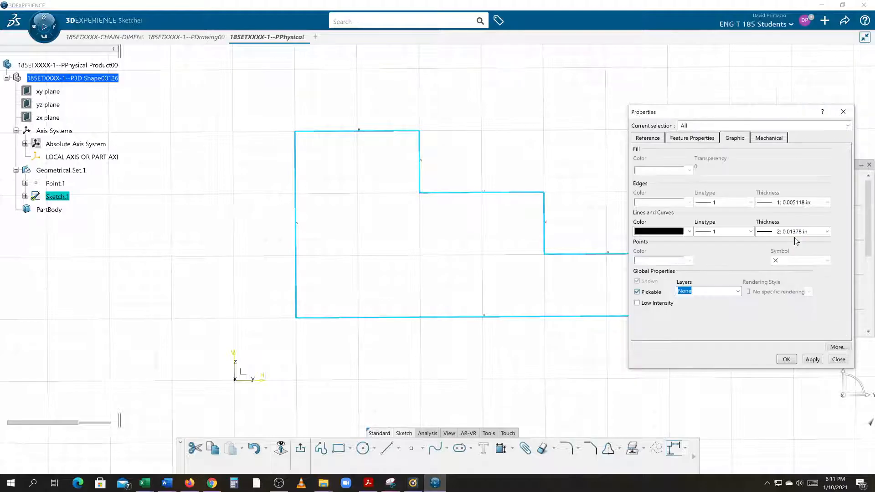
click(789, 232)
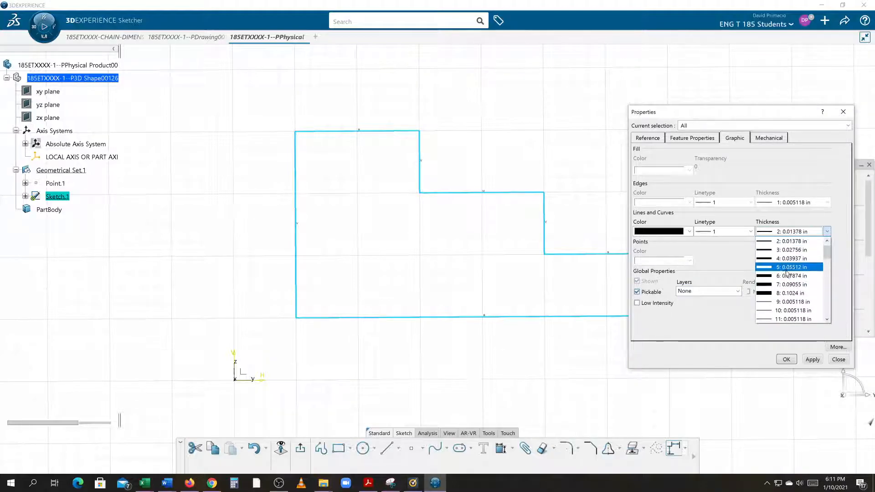
click(791, 267)
click(787, 360)
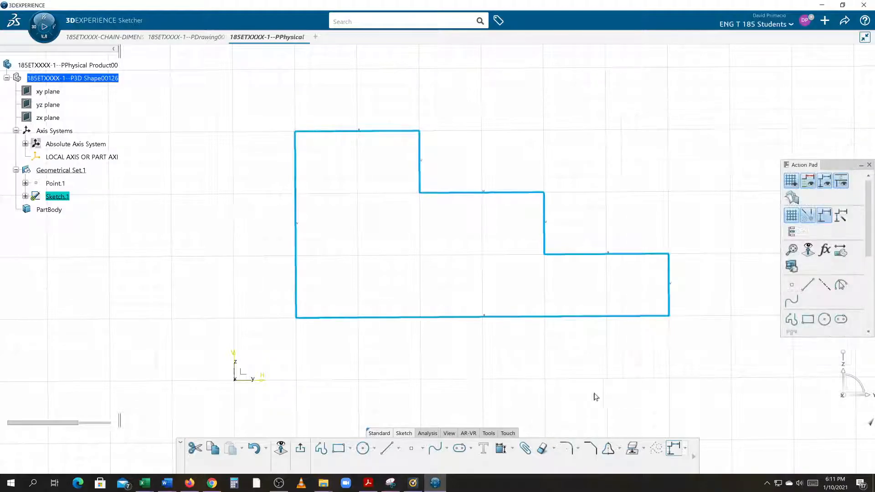
click(586, 385)
mouse_move(584, 383)
middle_down()
mouse_move(600, 357)
mouse_move(587, 352)
middle_up()
click(588, 351)
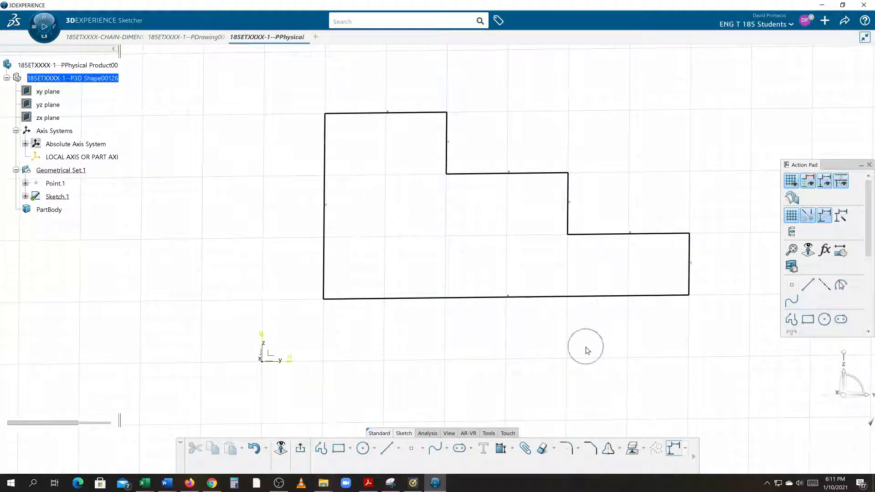
mouse_move(412, 294)
middle_down()
mouse_move(387, 291)
mouse_move(391, 303)
middle_up()
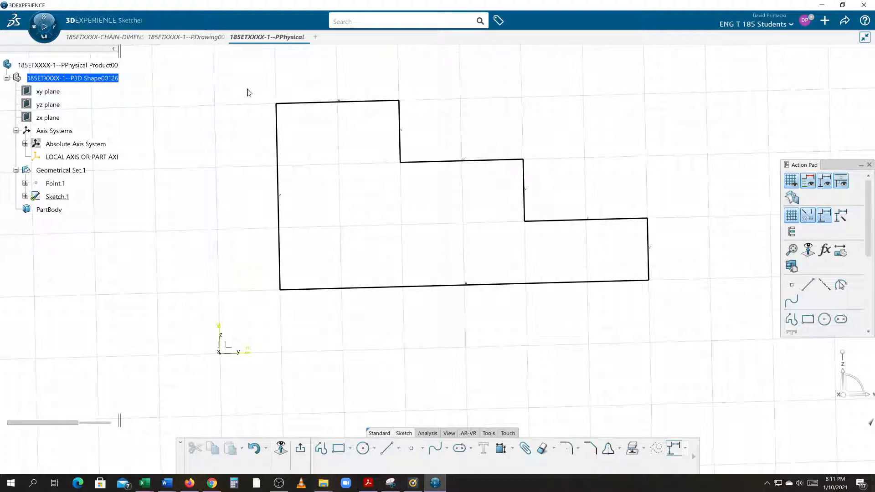
Step: Auto-constrain all eight profile lines in Stacked mode, using the tall vertical line and the long base line as references
key(ctrl+a)
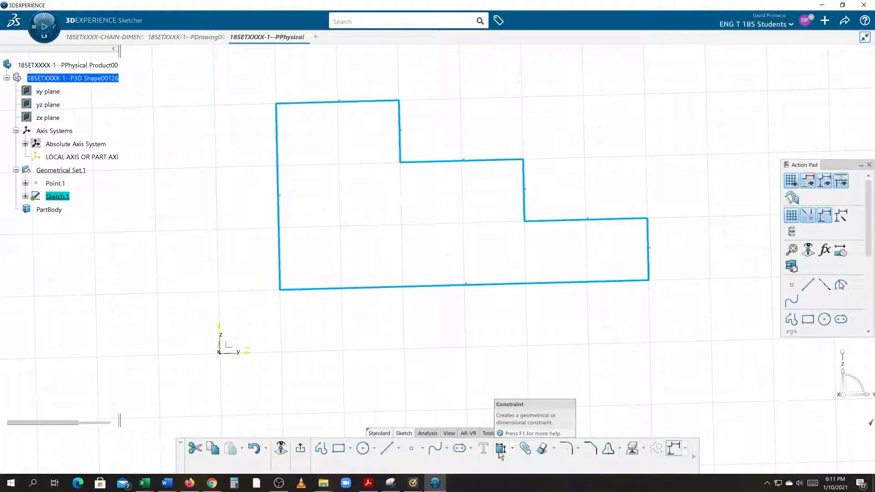
click(508, 450)
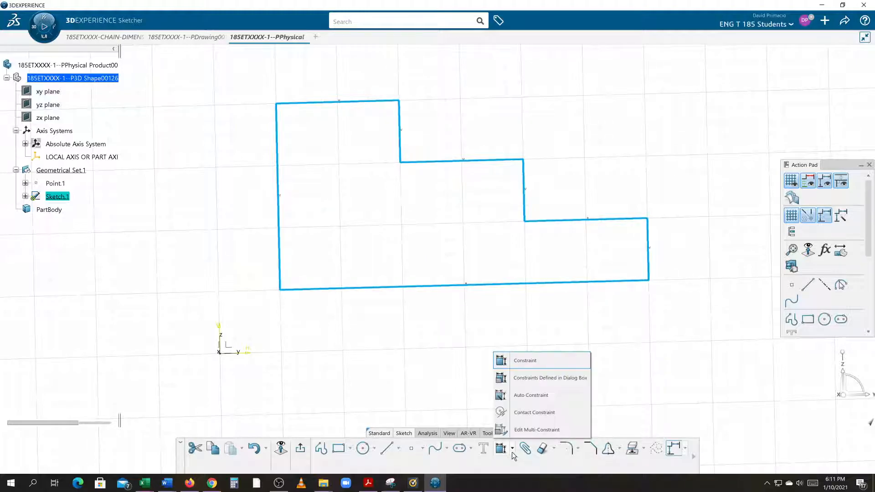
click(516, 396)
middle_drag(445, 240, 424, 309)
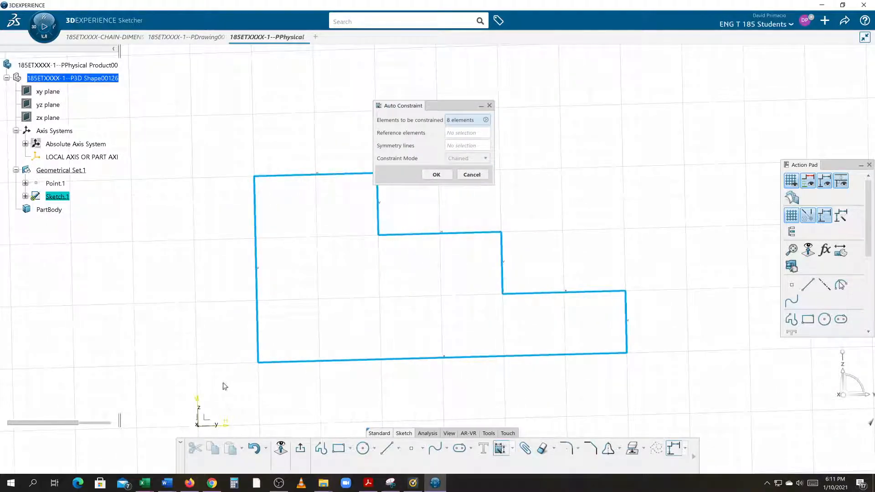
click(454, 133)
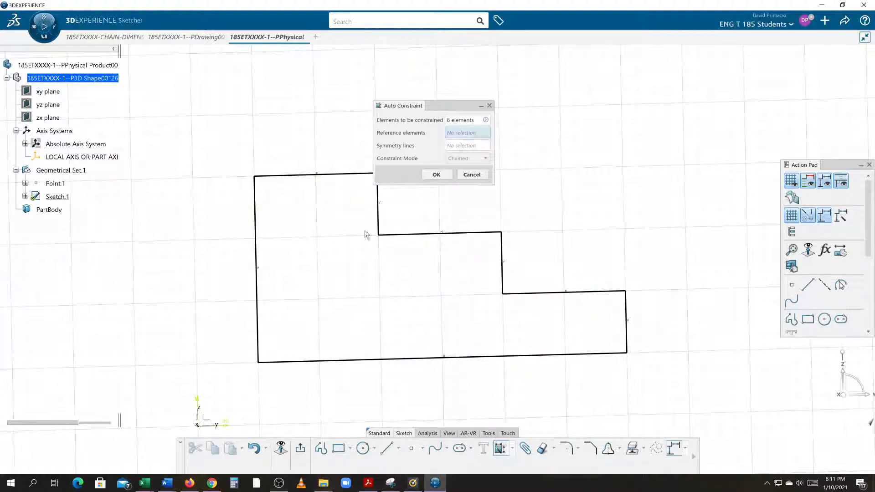
click(255, 286)
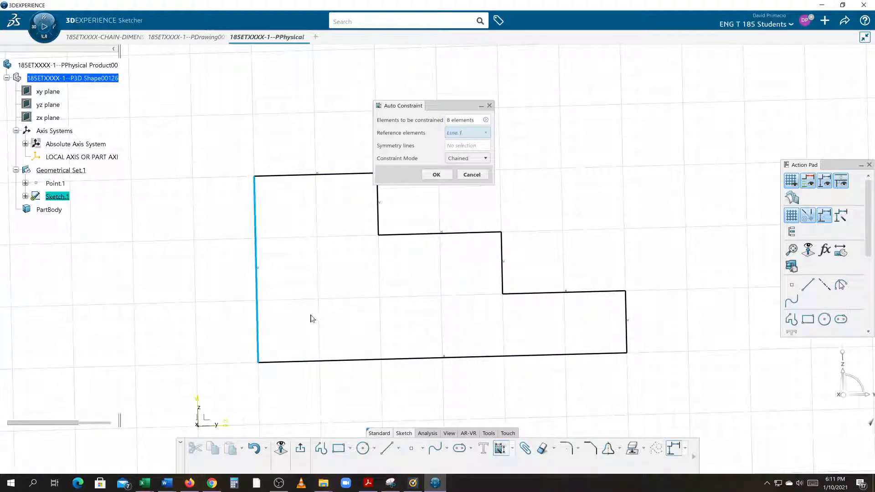
click(342, 361)
click(467, 158)
click(460, 177)
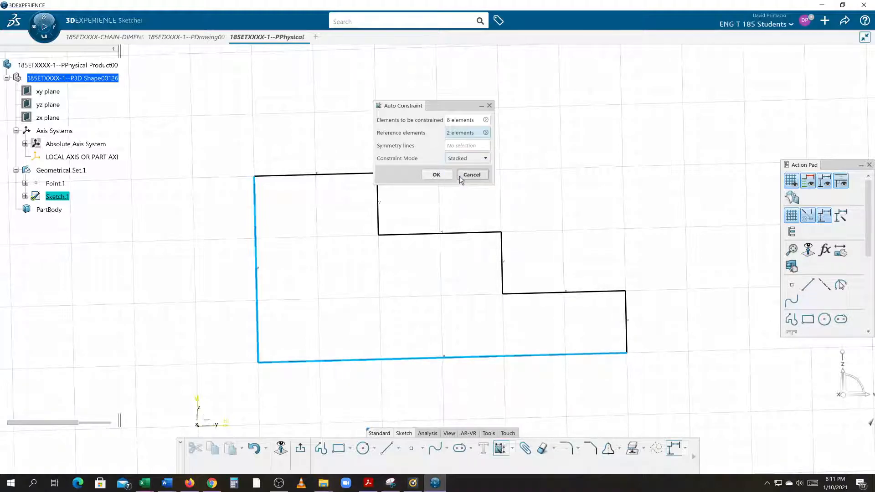
click(436, 175)
Step: Add contact constraints placing the profile's base line on the H axis and its tall vertical line on the V axis
mouse_move(449, 362)
middle_down()
mouse_move(482, 301)
mouse_move(475, 307)
mouse_move(483, 310)
middle_up()
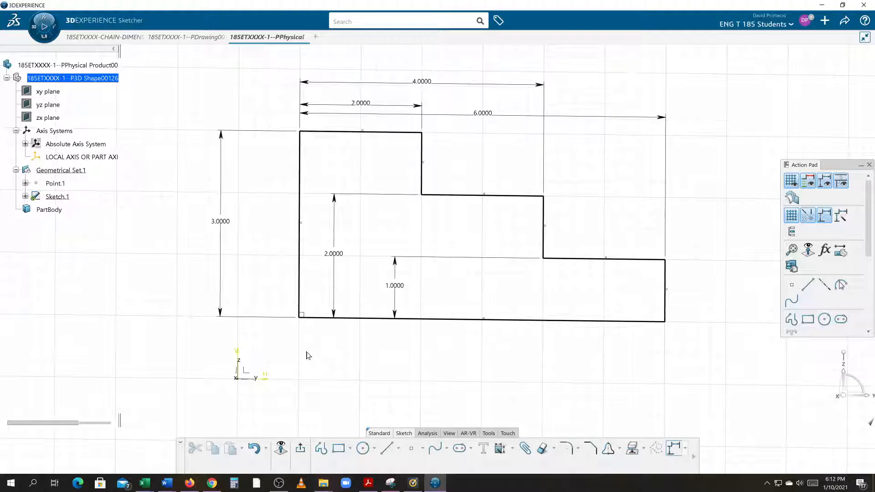
click(512, 449)
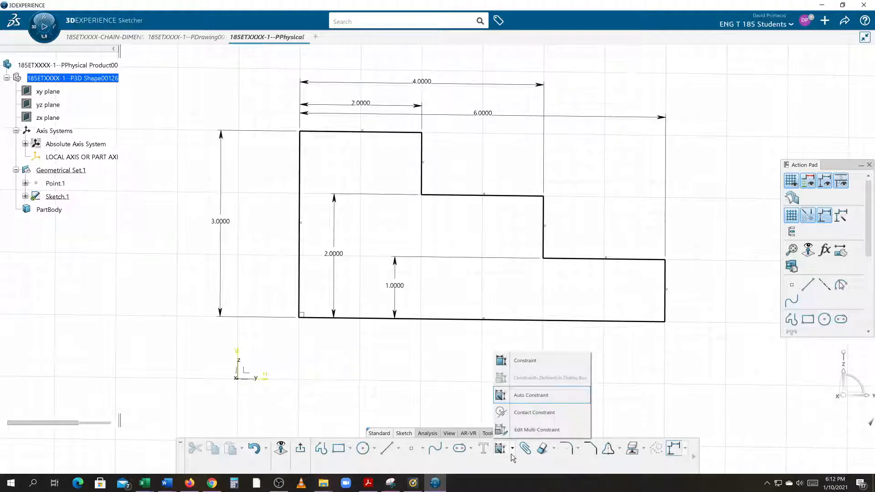
click(518, 415)
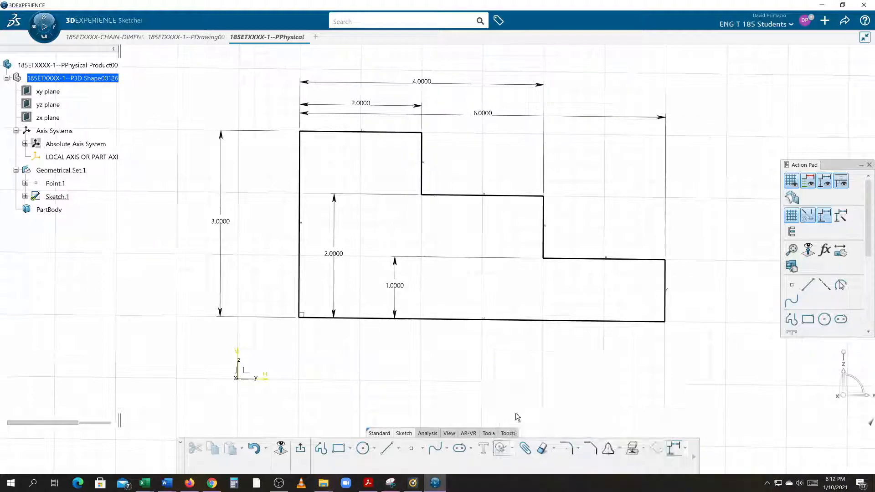
click(458, 321)
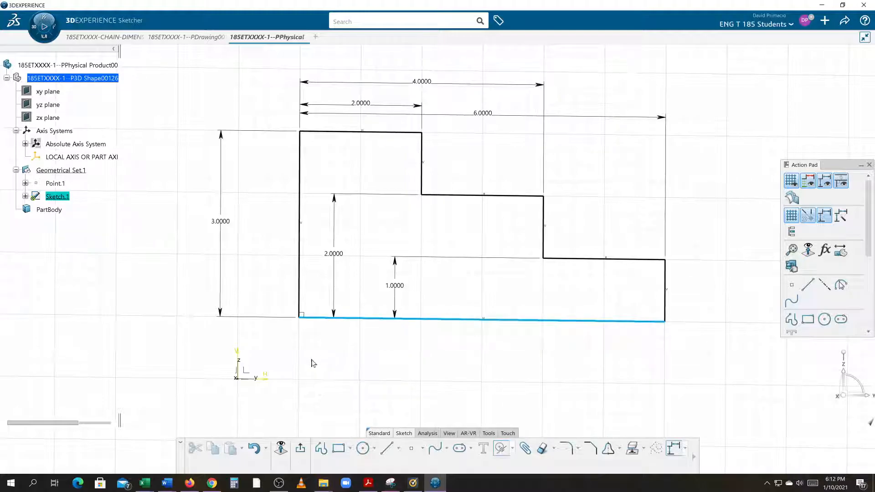
click(269, 378)
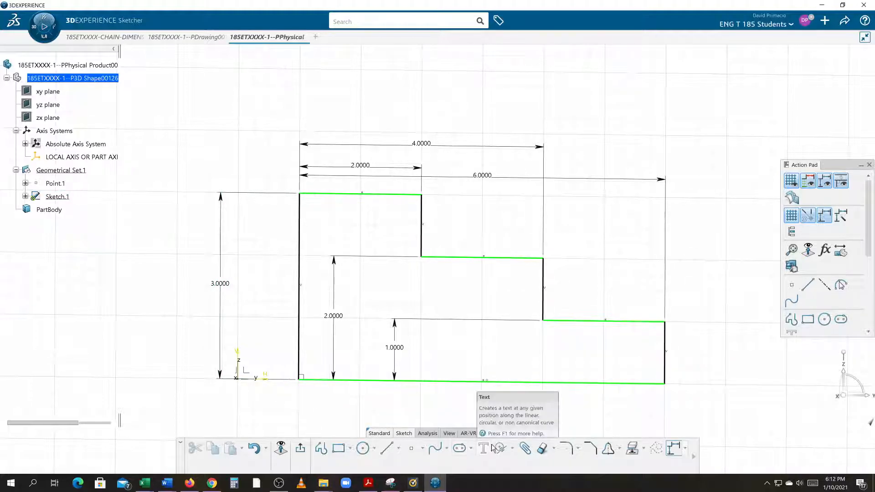
click(300, 363)
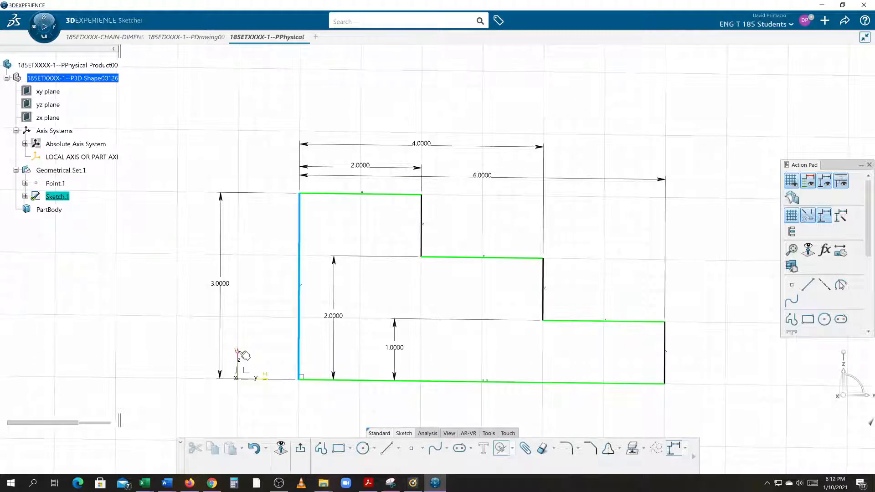
drag(243, 355, 240, 356)
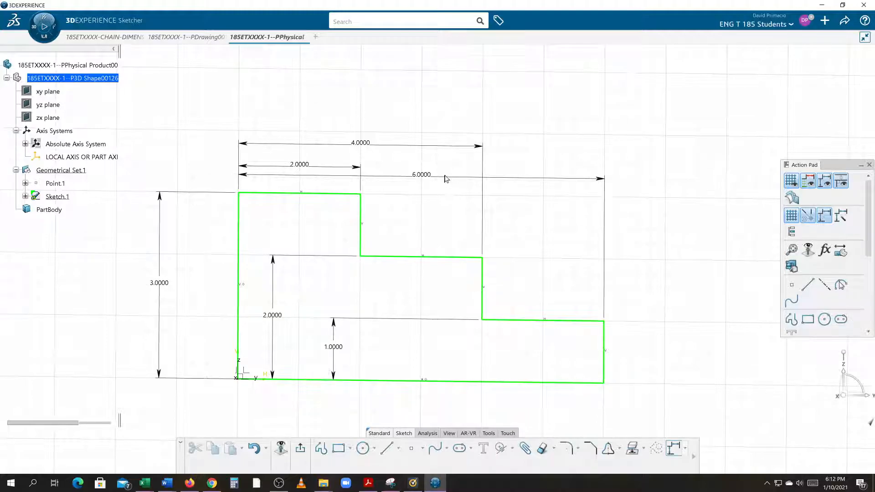
Step: Rearrange the dimensions so the 6 in width sits above the 4 in one and the 1, 2 and 3 in heights stack beyond the profile's lowest step
drag(445, 176, 439, 125)
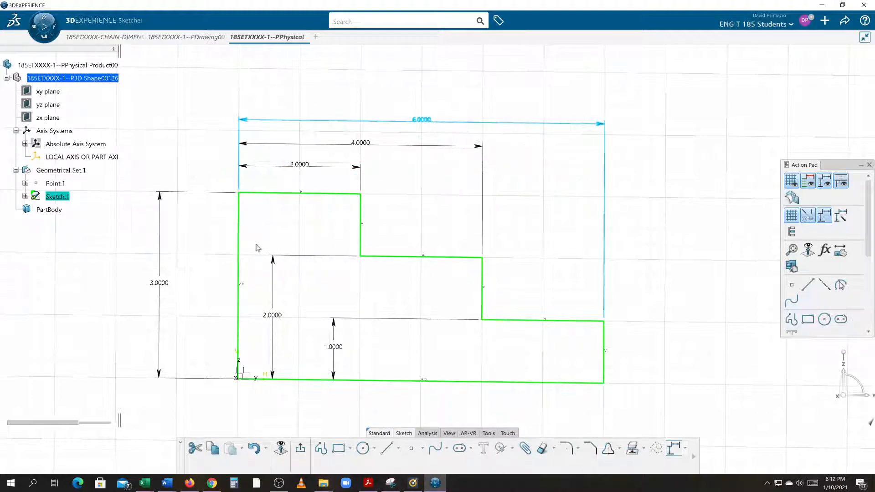
click(333, 372)
drag(333, 371, 649, 341)
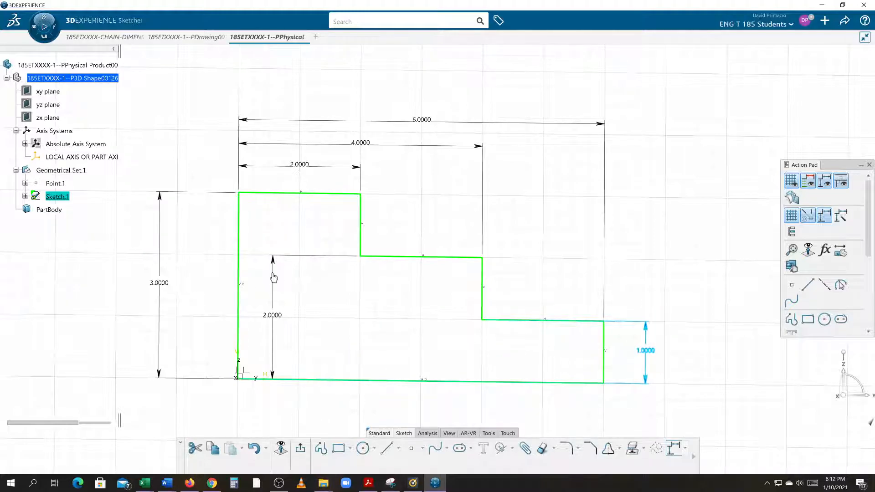
mouse_move(272, 277)
mouse_down()
mouse_move(501, 276)
mouse_move(697, 291)
mouse_move(682, 293)
mouse_move(693, 299)
mouse_up()
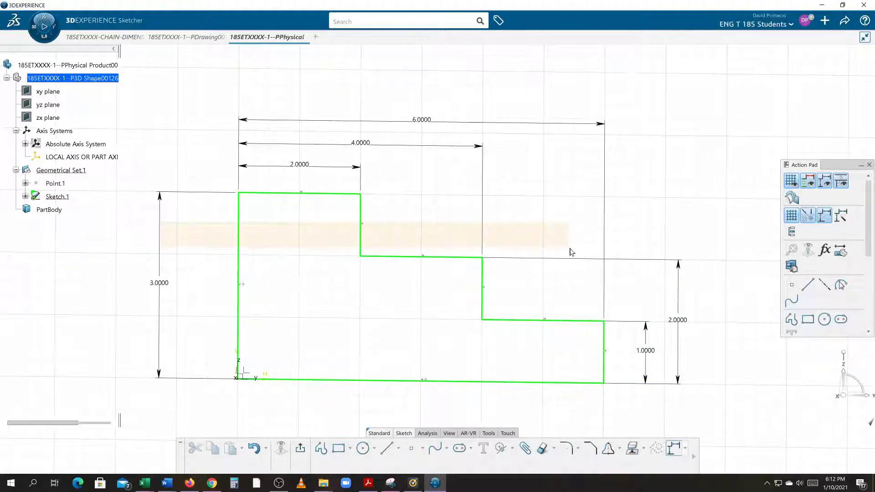
click(160, 242)
mouse_move(172, 238)
mouse_down()
mouse_move(520, 249)
mouse_move(726, 275)
mouse_move(713, 275)
mouse_up()
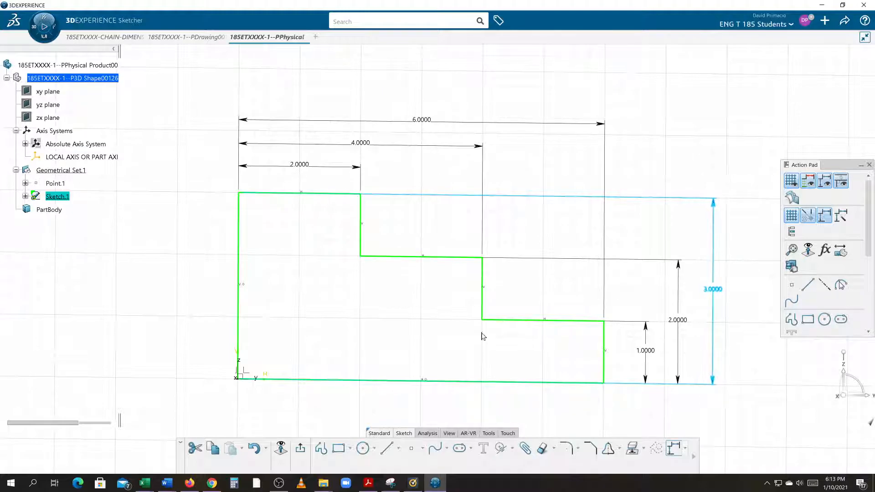
click(193, 303)
Step: Check the sketch's solving status, run Sketch Analysis, and highlight its implicit profile to verify closure
middle_drag(188, 321, 183, 282)
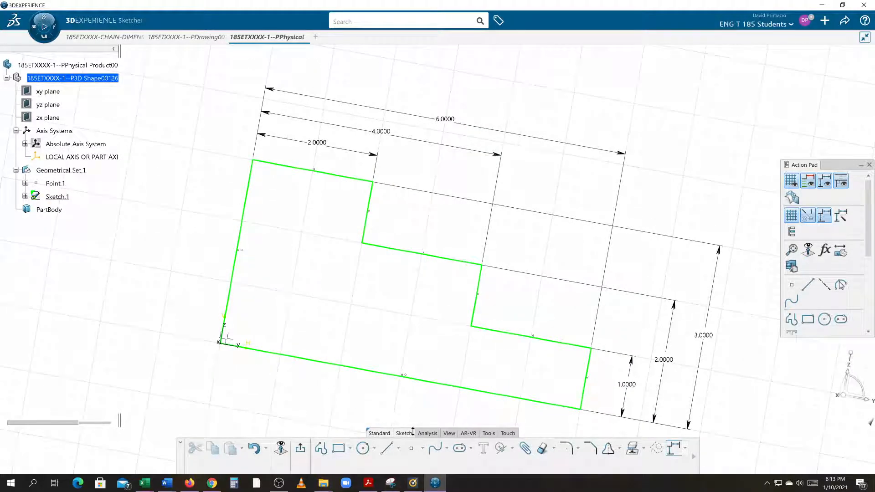
click(447, 434)
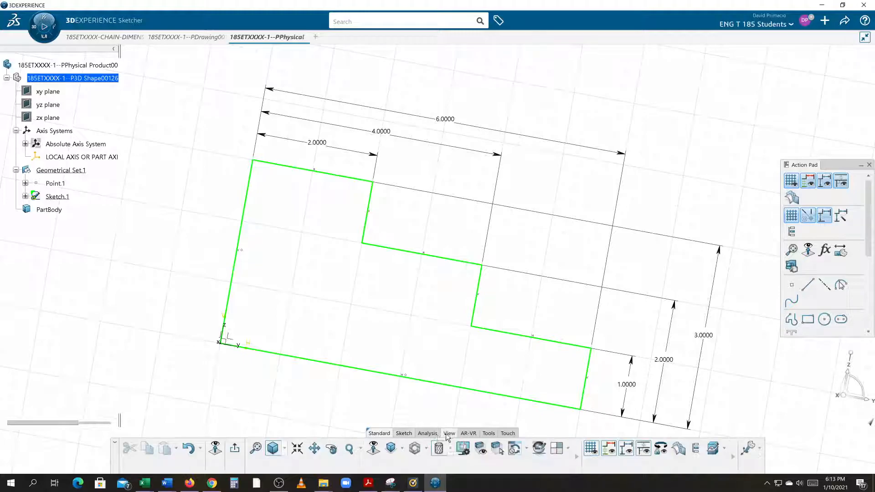
click(373, 450)
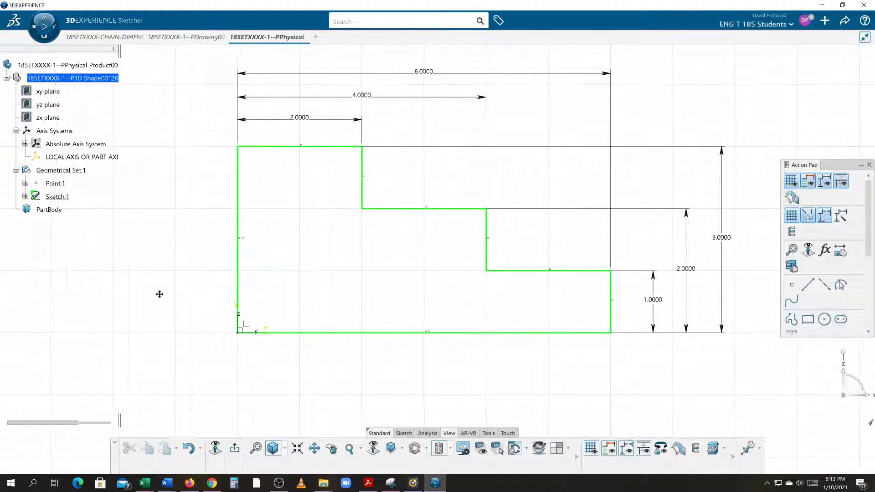
click(427, 434)
click(462, 449)
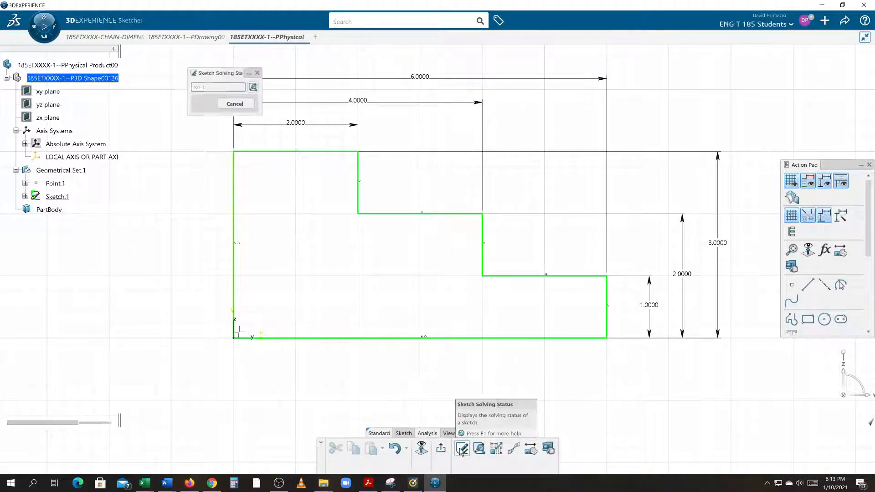
click(479, 448)
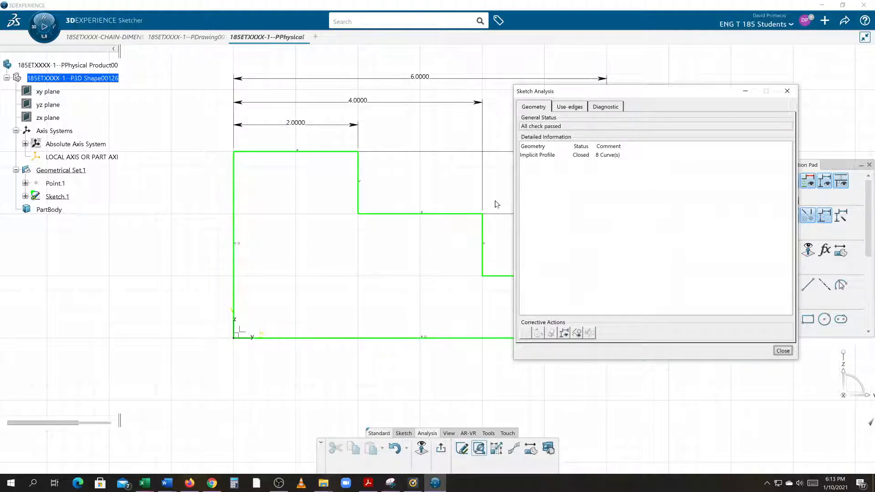
click(530, 155)
mouse_move(370, 324)
middle_down()
mouse_move(316, 319)
mouse_move(261, 330)
middle_up()
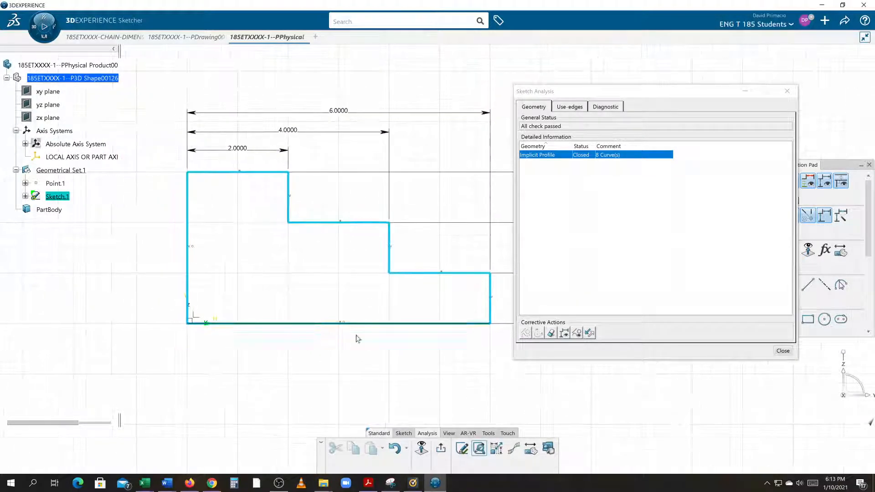
click(783, 352)
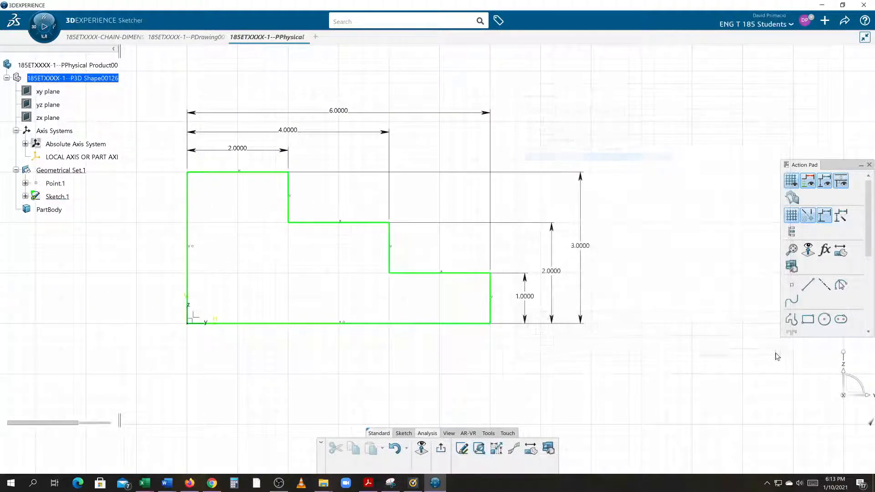
Step: Expand the sketch's constraints in the tree and examine which geometry the two coincidence constraints tie together
mouse_move(347, 377)
middle_down()
mouse_move(453, 375)
mouse_move(453, 365)
middle_up()
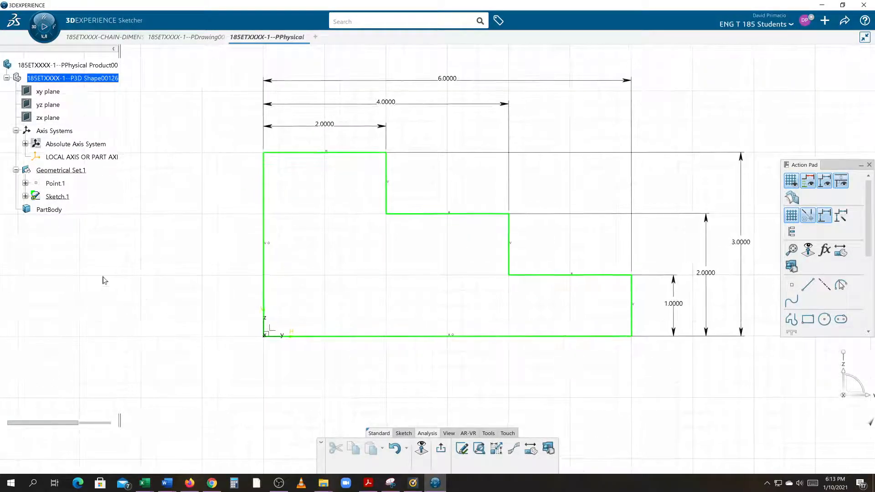
click(25, 197)
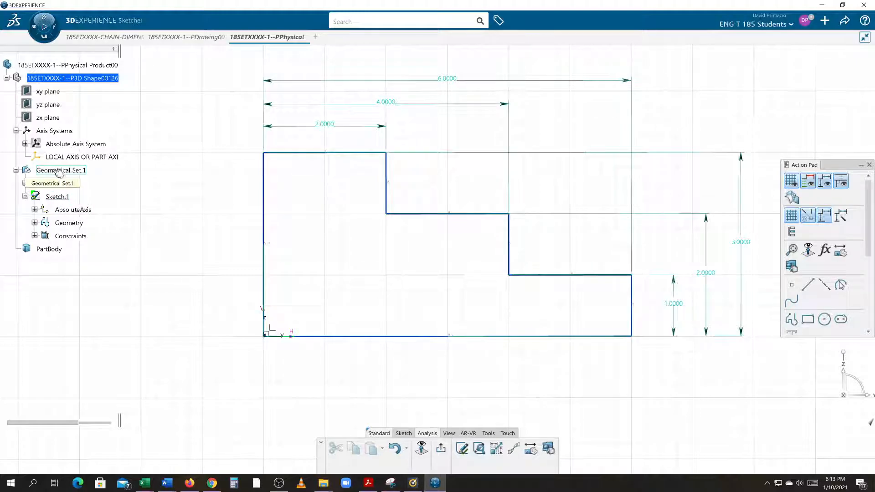
click(57, 197)
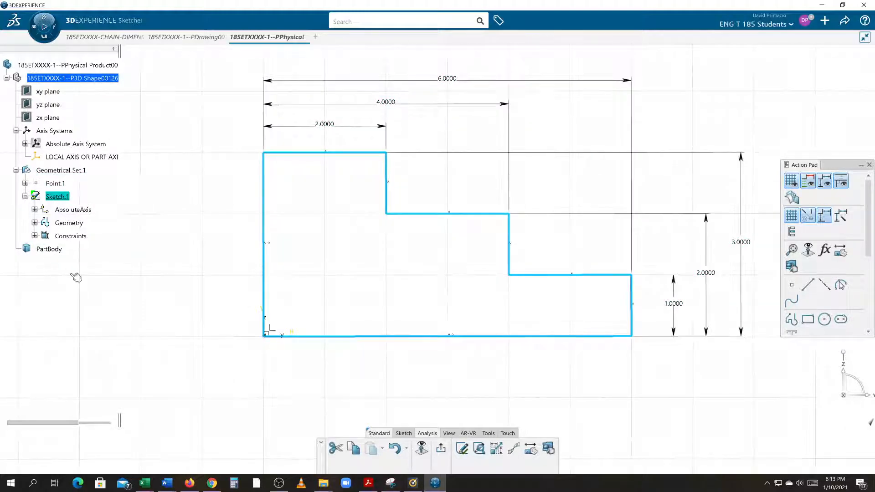
click(141, 265)
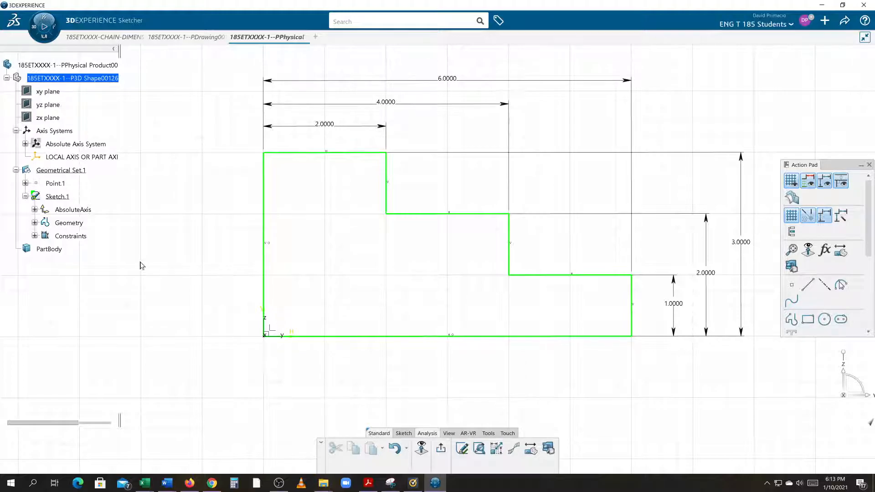
middle_drag(158, 261, 145, 255)
click(35, 236)
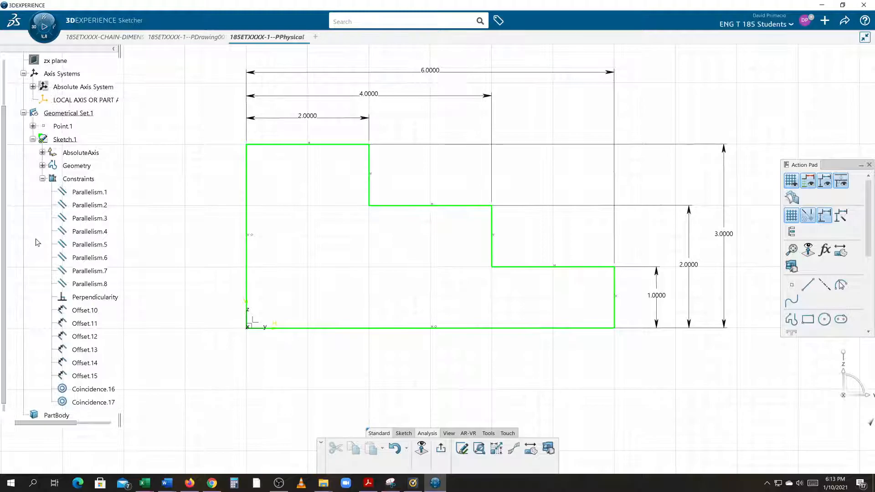
scroll(31, 404, down, 3)
click(91, 303)
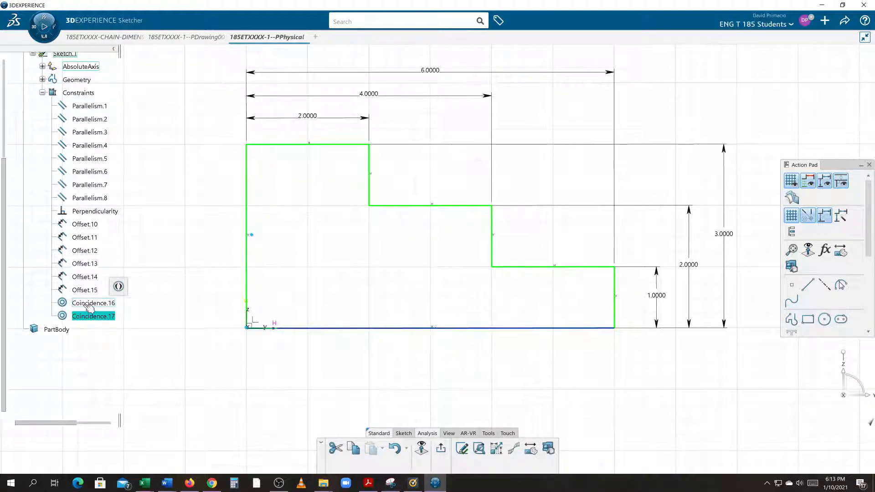
click(92, 318)
click(89, 304)
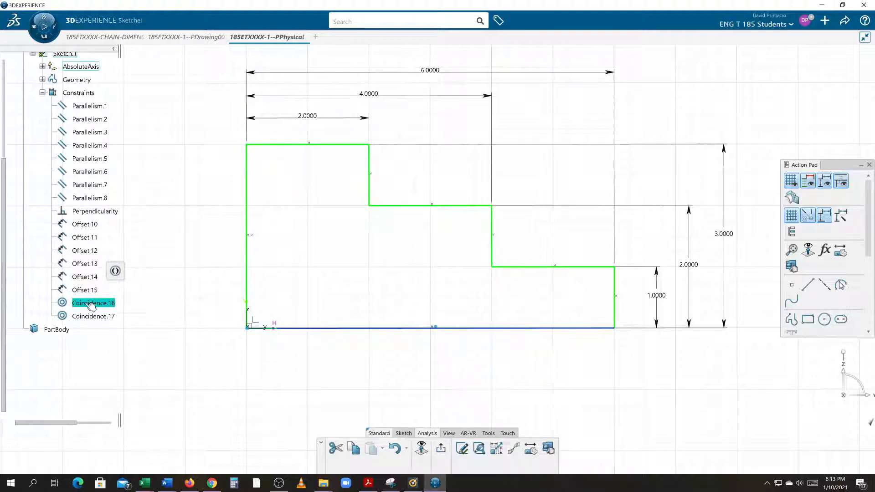
Step: Rename the coincidence constraint between the profile's base line and the H axis as DATUM-A-
right_click(87, 312)
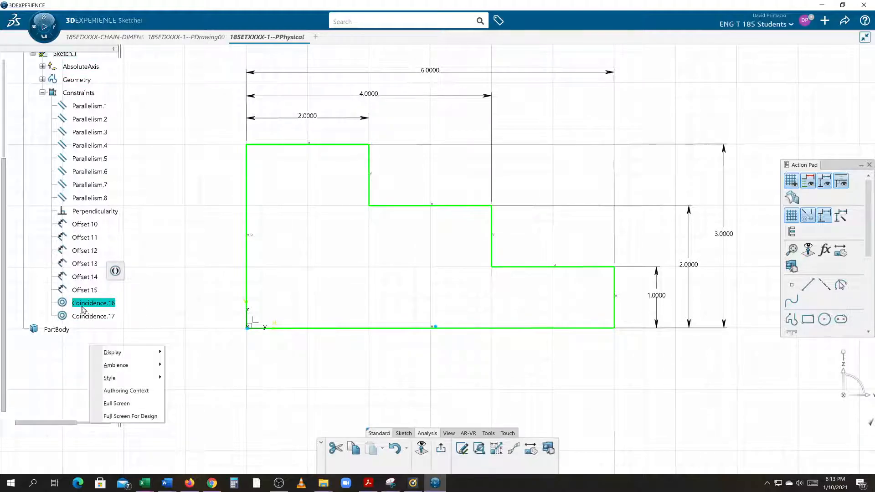
click(84, 310)
right_click(81, 308)
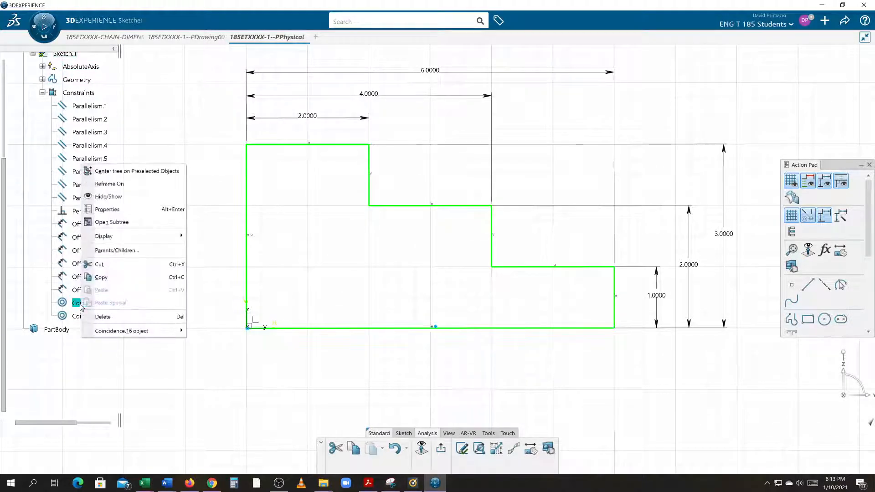
click(129, 210)
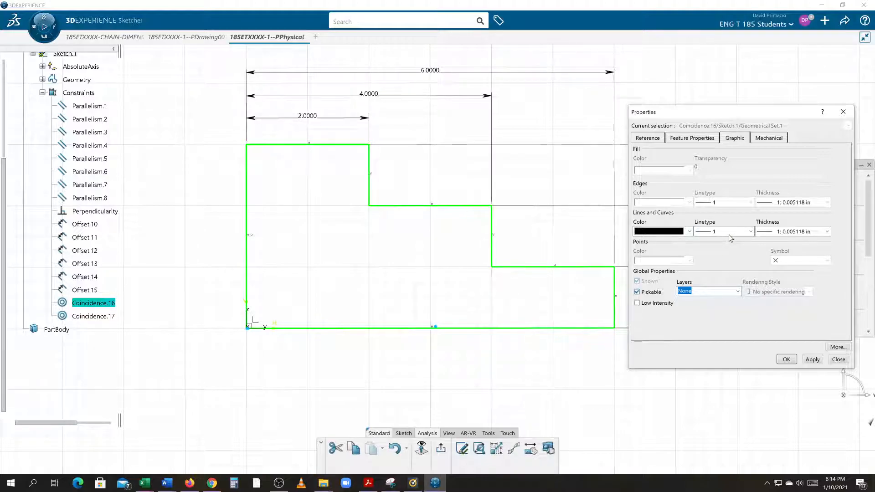
click(693, 138)
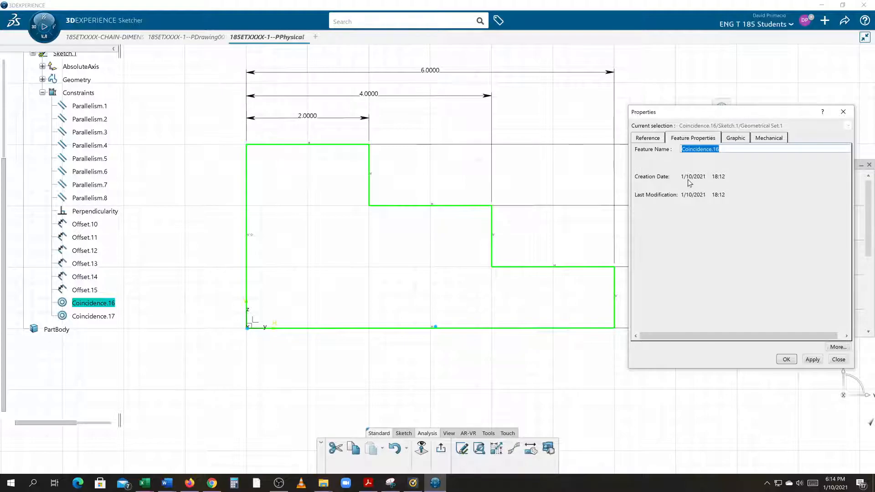
key(Up)
key(Up)
key(Up)
key(Up)
key(Up)
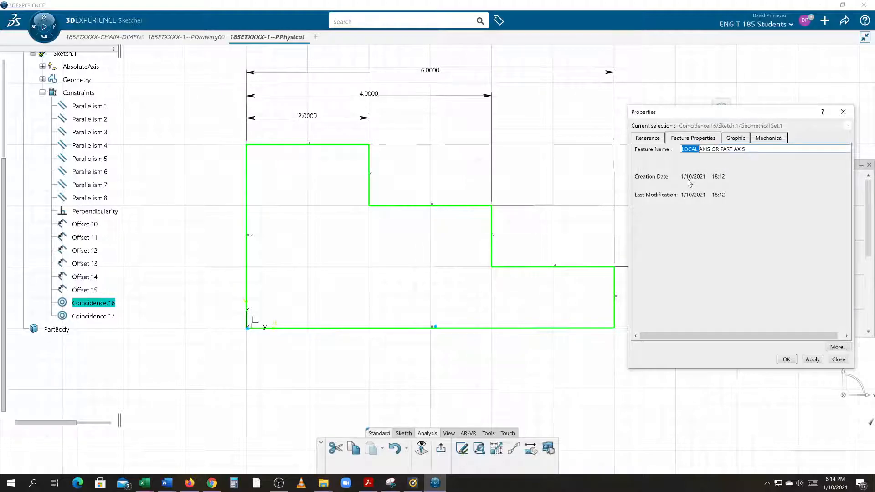
key(Up)
key(Up)
key(Up)
key(Up)
key(Up)
click(706, 150)
key(BackSpace)
click(685, 207)
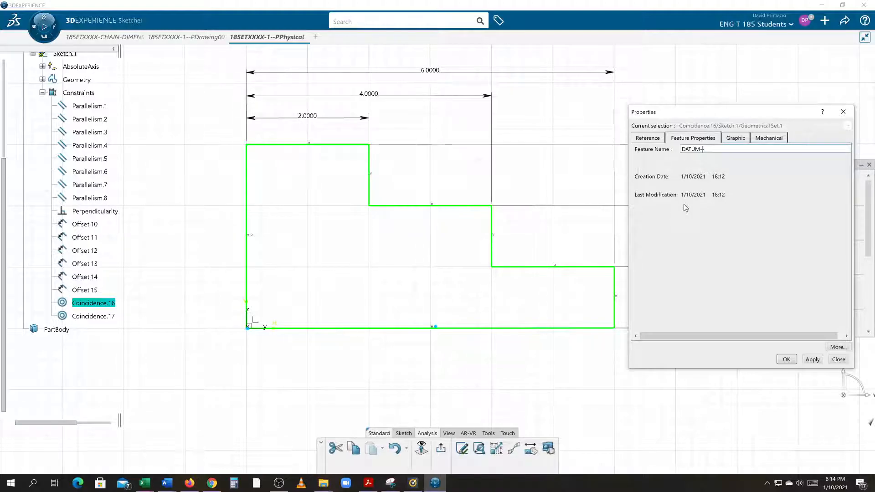
key(Return)
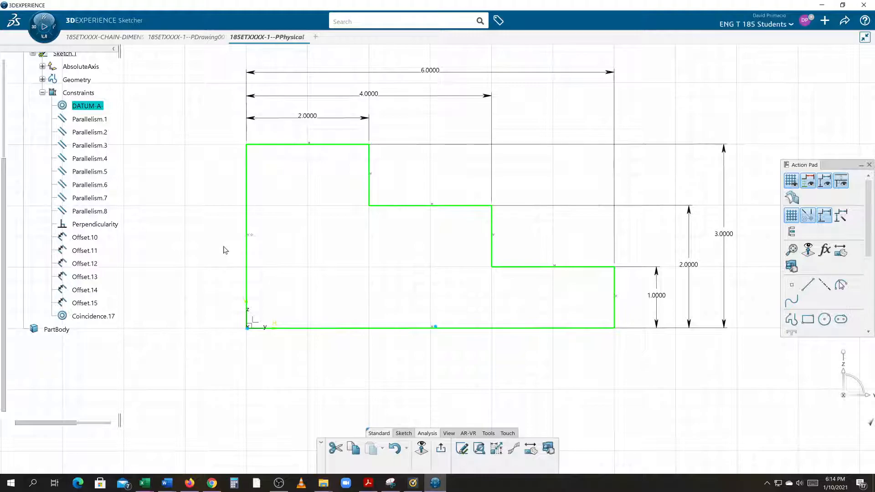
Step: Rename the coincidence constraint between the tall vertical line and the V axis as DATUM-B-
right_click(89, 316)
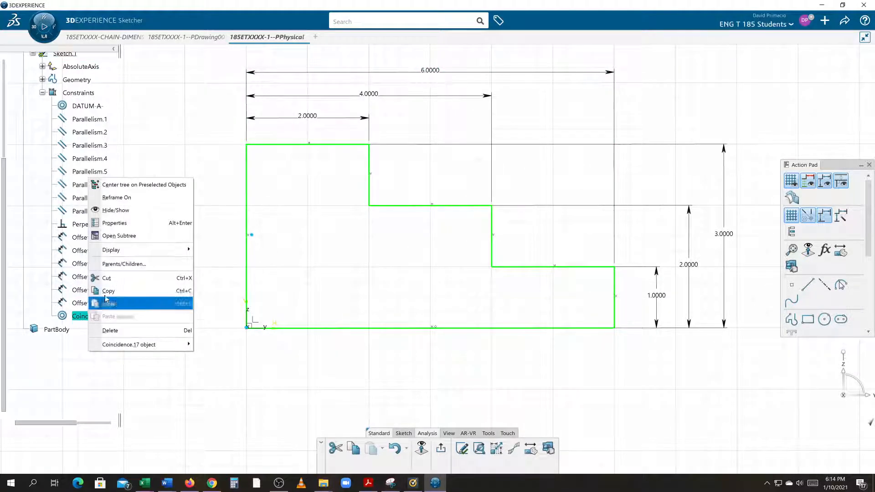
click(121, 224)
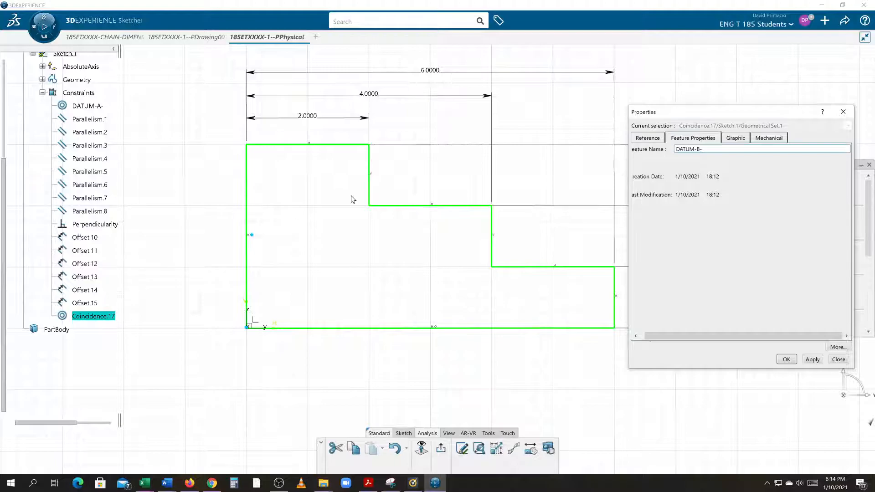
key(Return)
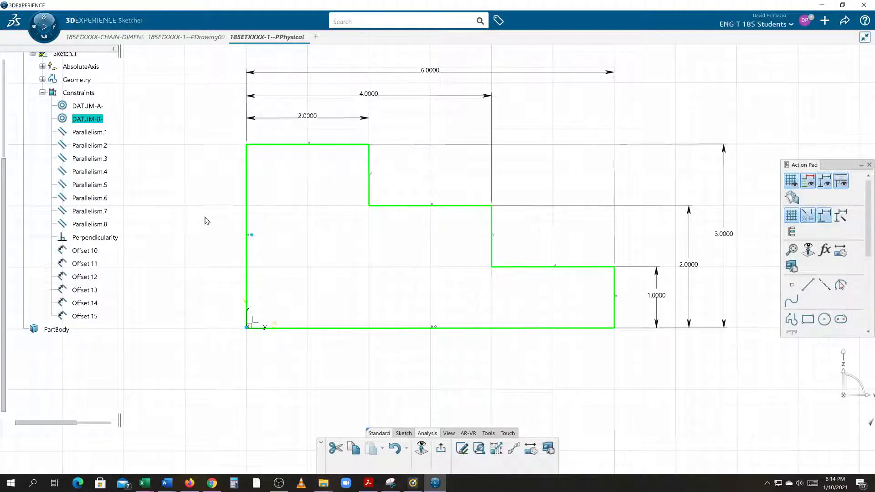
click(211, 222)
Step: Exit the stepped profile sketch and return to the 3D part
scroll(3, 183, up, 4)
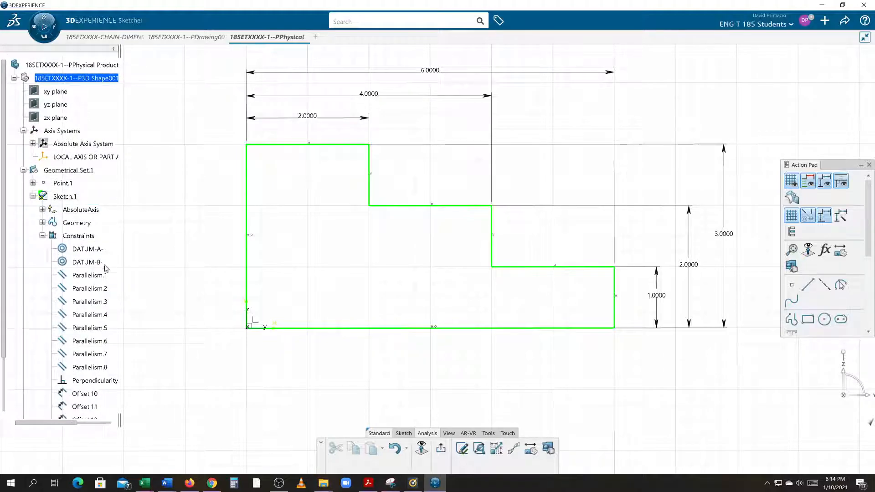
middle_drag(538, 389, 466, 397)
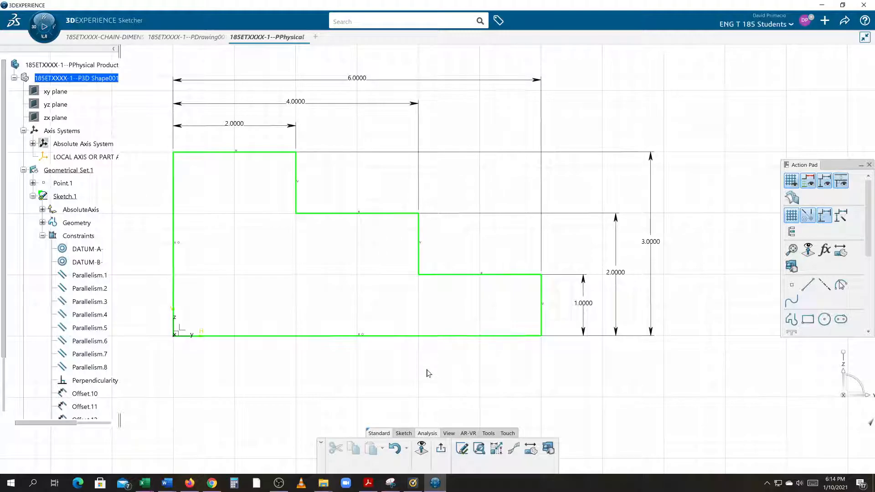
click(440, 450)
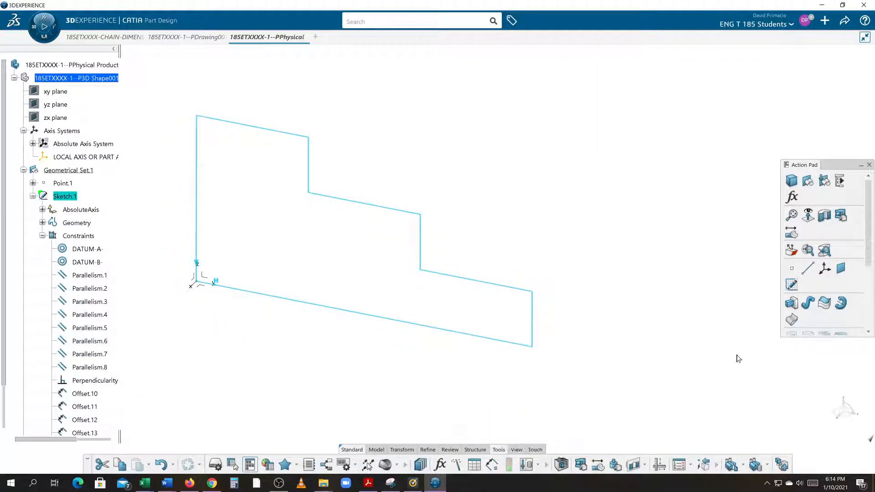
click(791, 307)
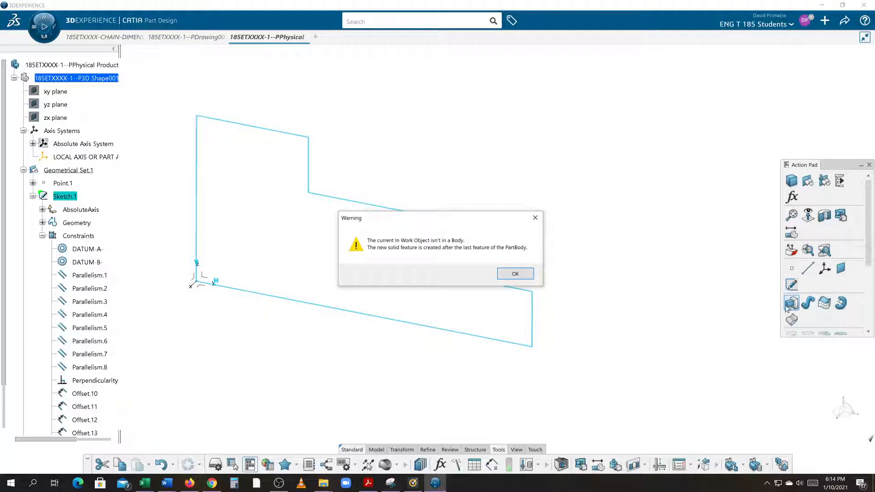
click(507, 277)
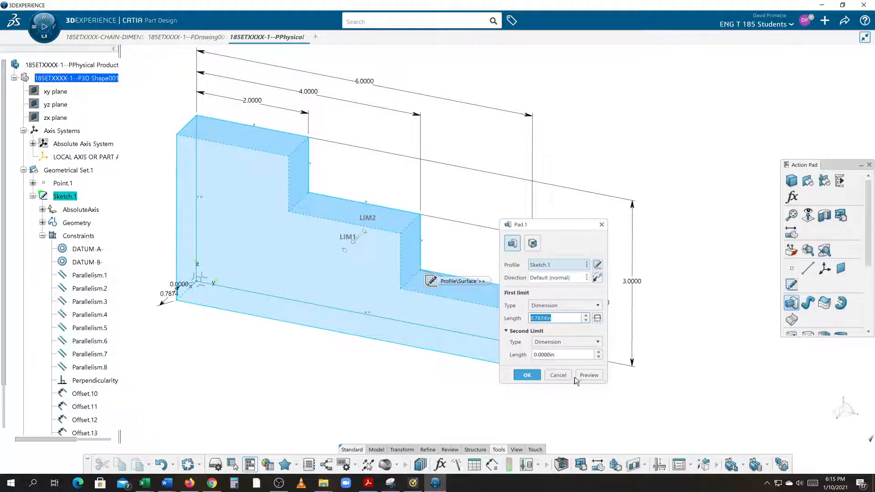
click(558, 375)
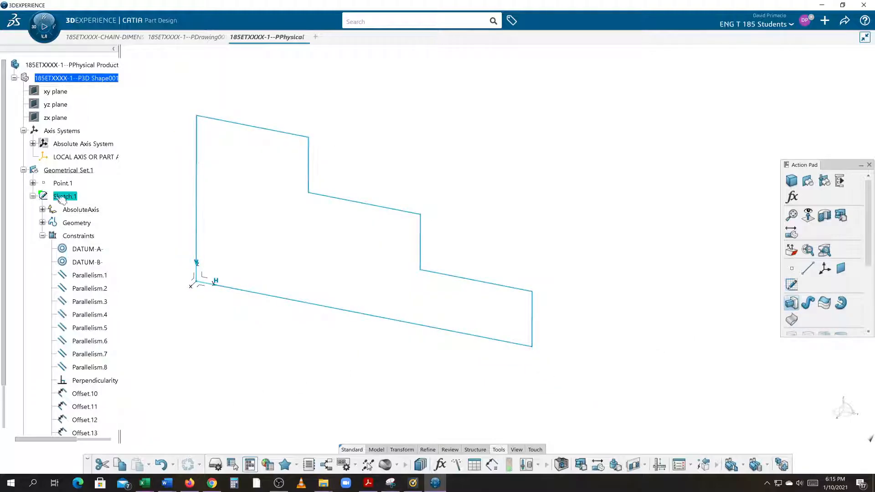
Step: Collapse the stepped sketch's branch in the tree and make PartBody the active work object
click(24, 170)
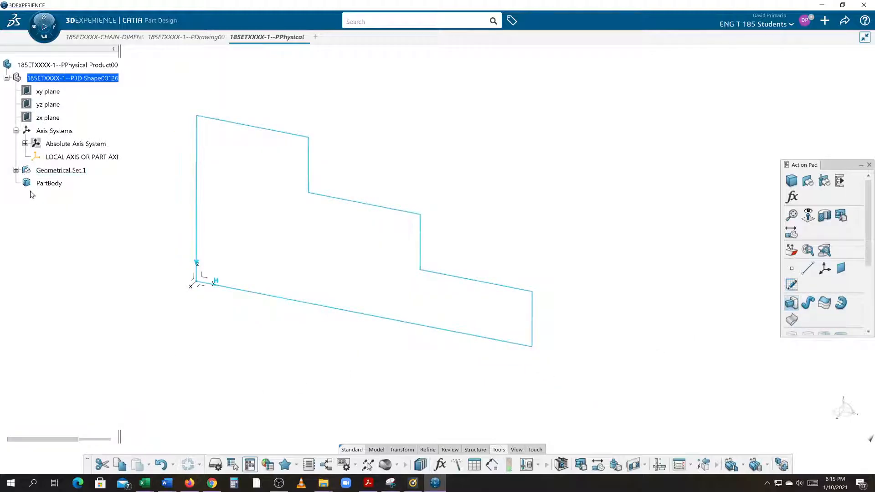
click(16, 171)
click(42, 196)
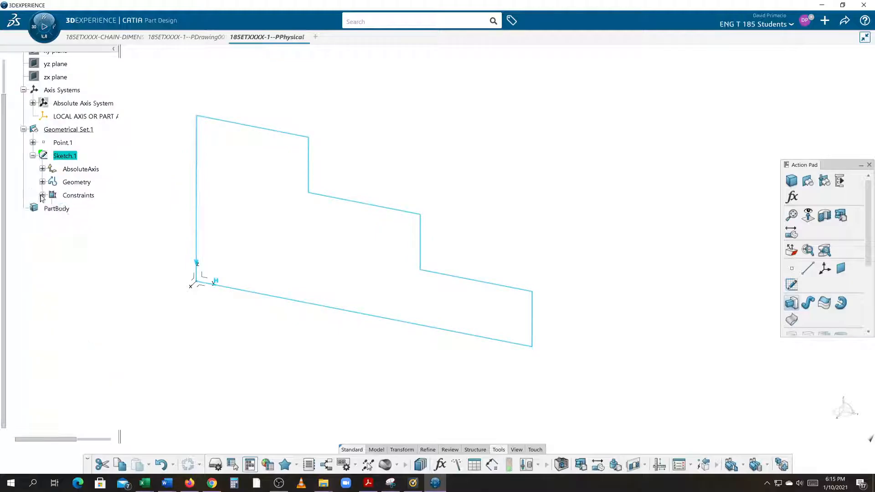
click(33, 155)
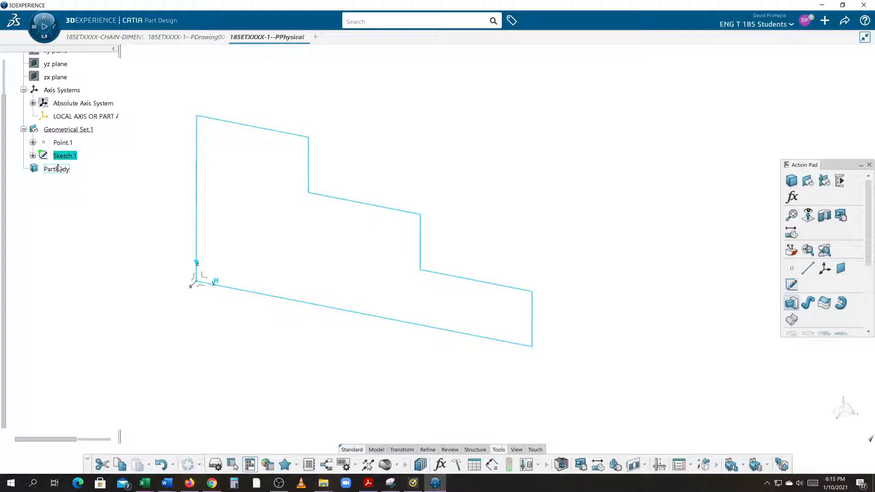
drag(59, 171, 58, 170)
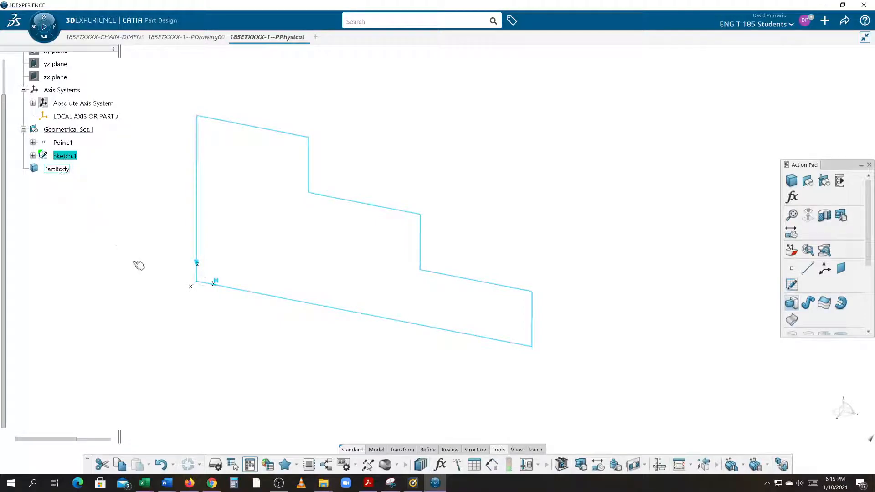
click(24, 156)
click(80, 201)
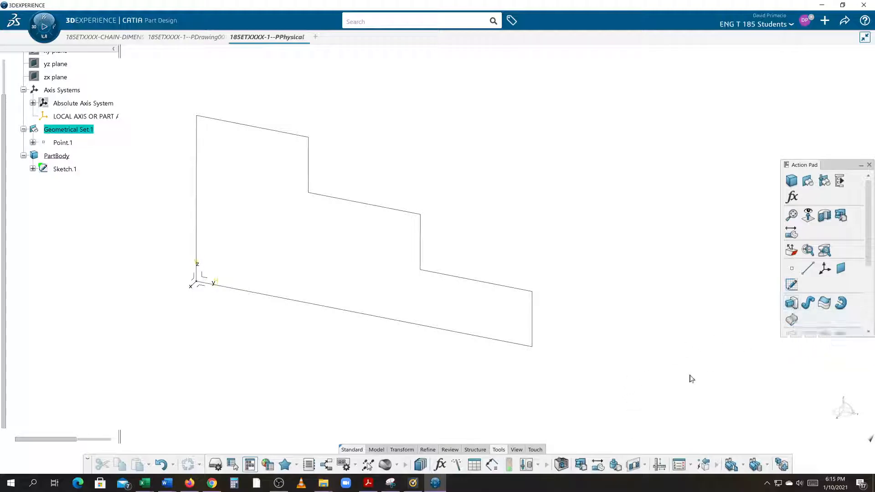
Step: Pad the stepped sketch to a length of 5 in with the extrusion direction reversed
click(791, 306)
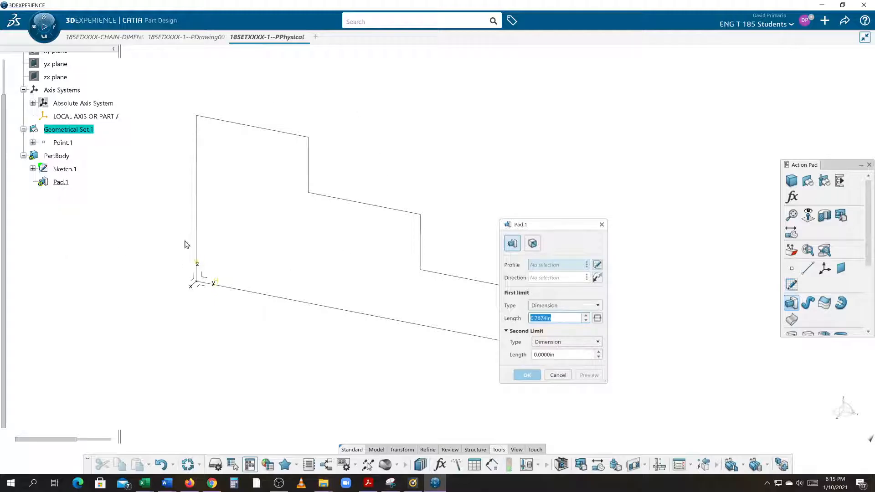
click(64, 170)
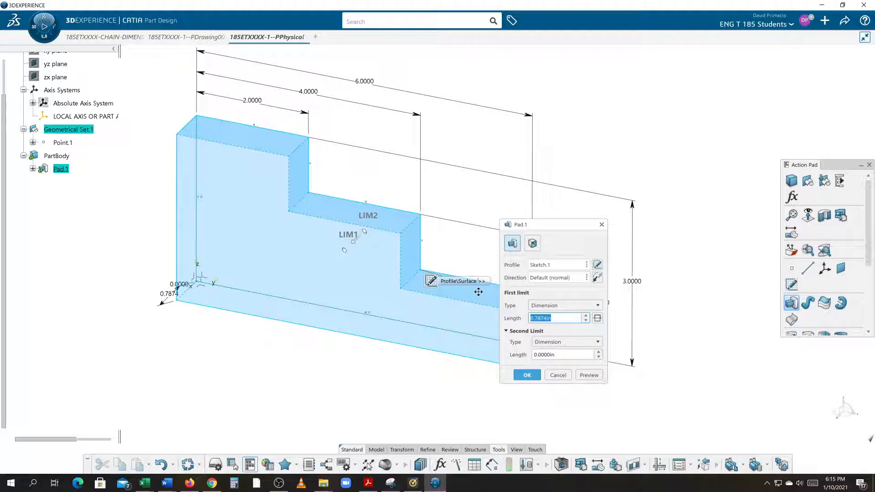
text(5)
click(597, 278)
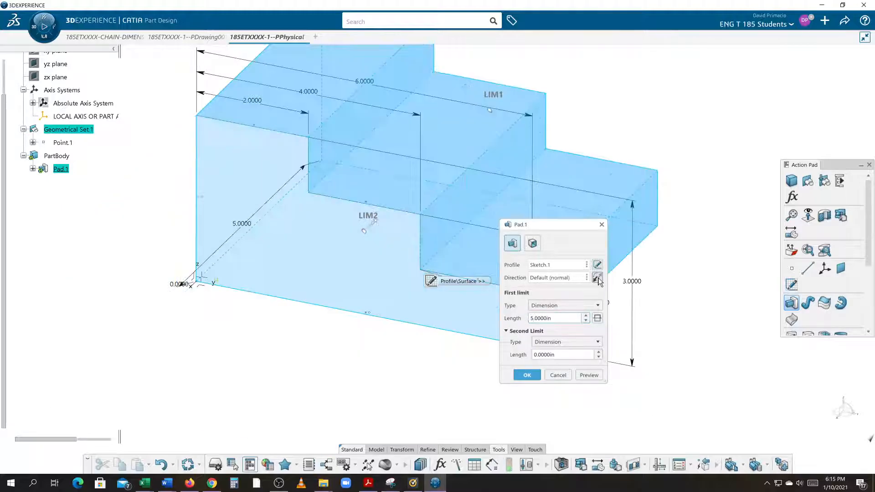
click(524, 377)
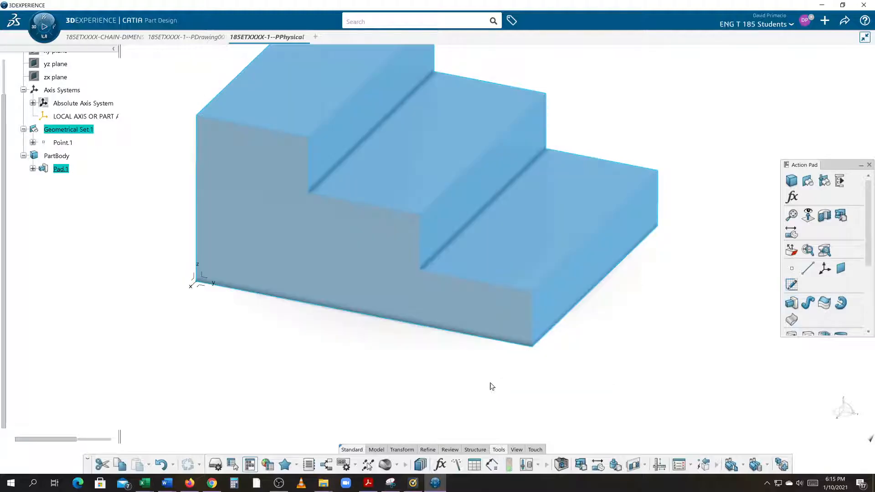
Step: Search the materials for Concrete and choose the Concrete covering material for application
middle_drag(364, 358, 355, 408)
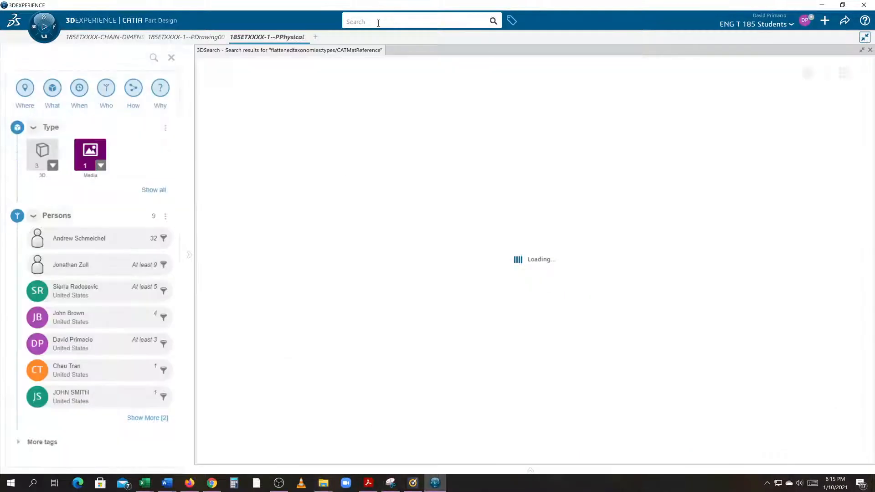
click(379, 22)
click(381, 35)
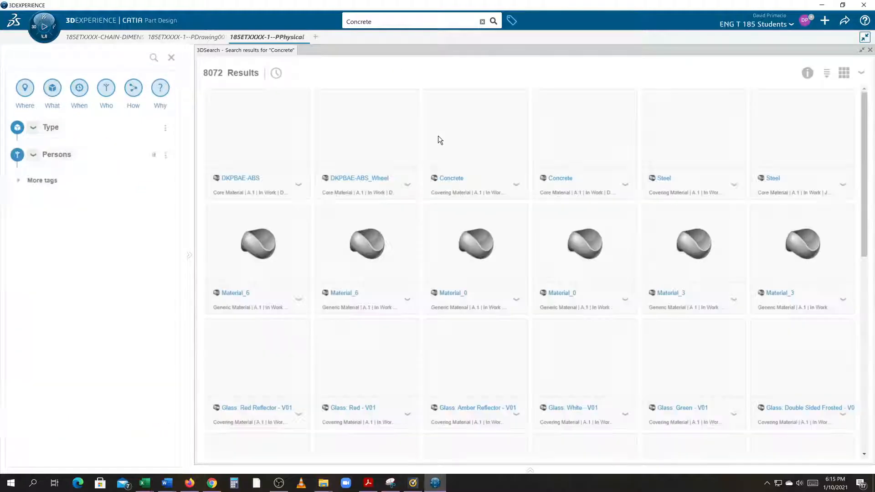
click(518, 188)
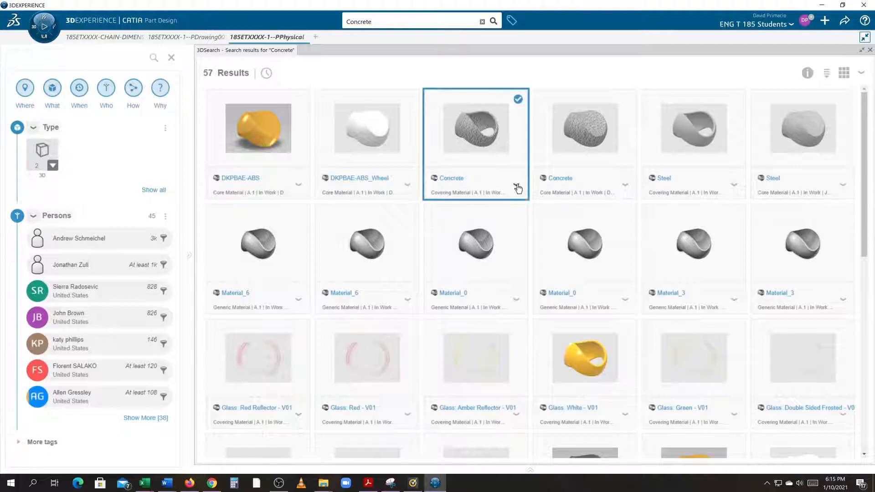
click(517, 186)
click(527, 213)
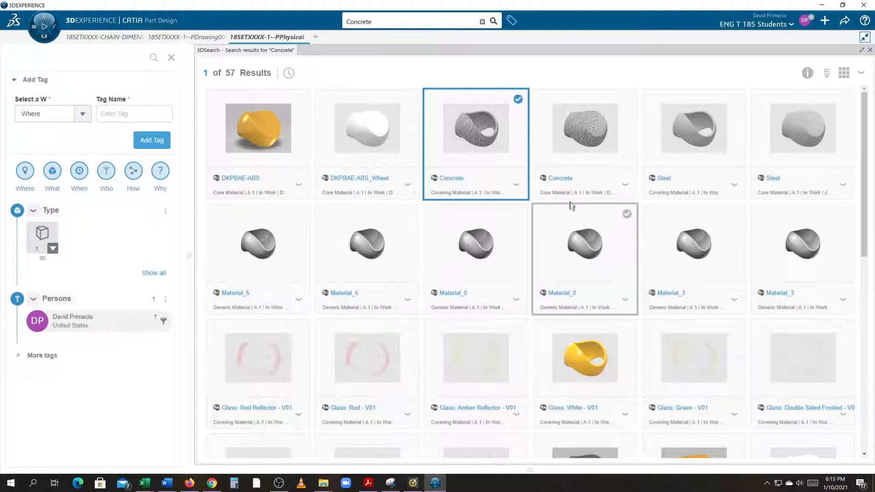
Step: Apply the chosen Concrete covering material to the part's 3D shape and expand the Materials branch in the tree
click(870, 49)
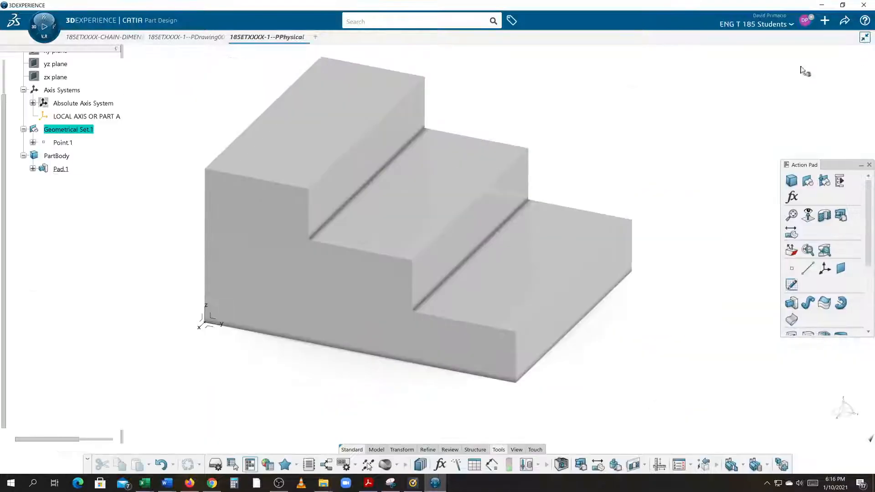
scroll(112, 100, up, 3)
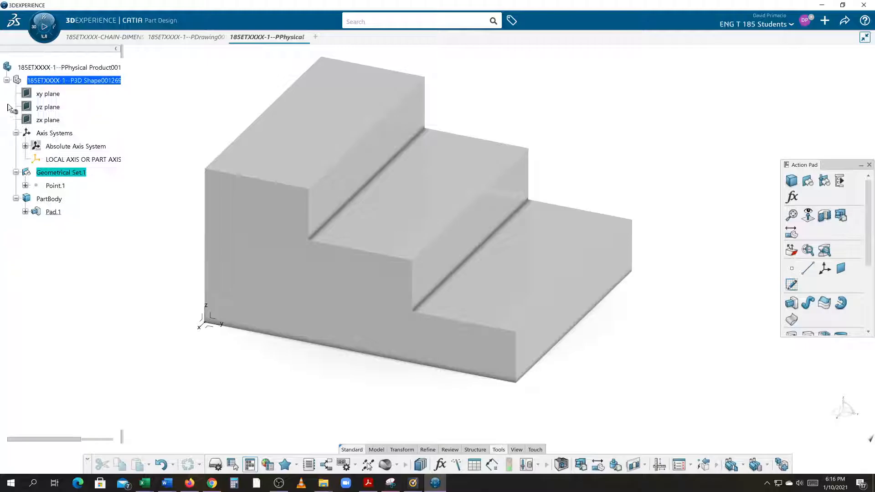
click(47, 82)
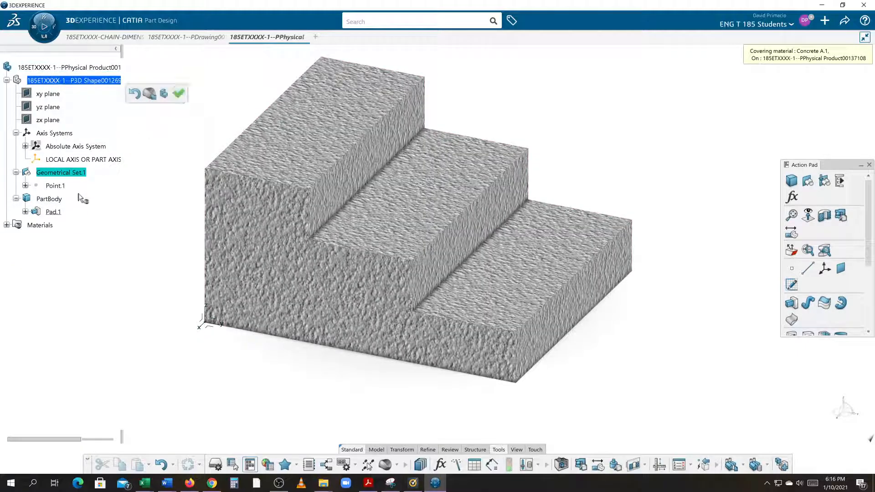
click(6, 225)
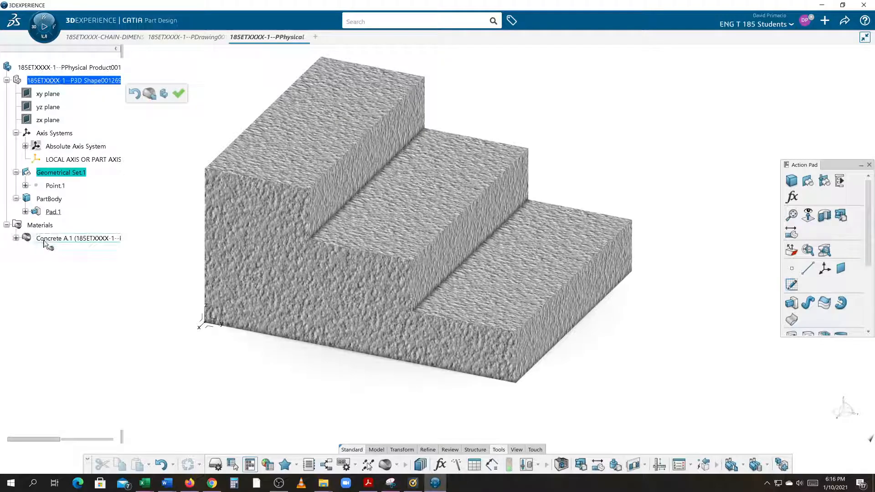
click(179, 93)
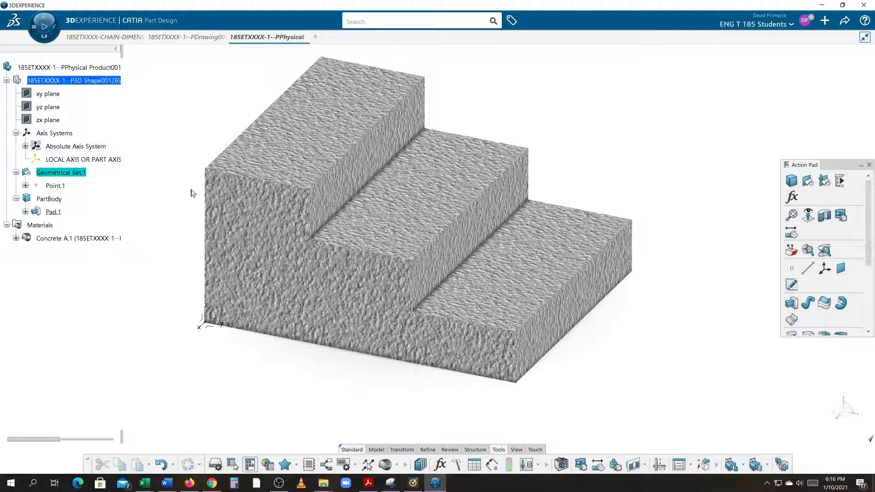
mouse_move(164, 285)
middle_down()
mouse_move(3, 265)
mouse_move(185, 272)
mouse_move(162, 272)
middle_up()
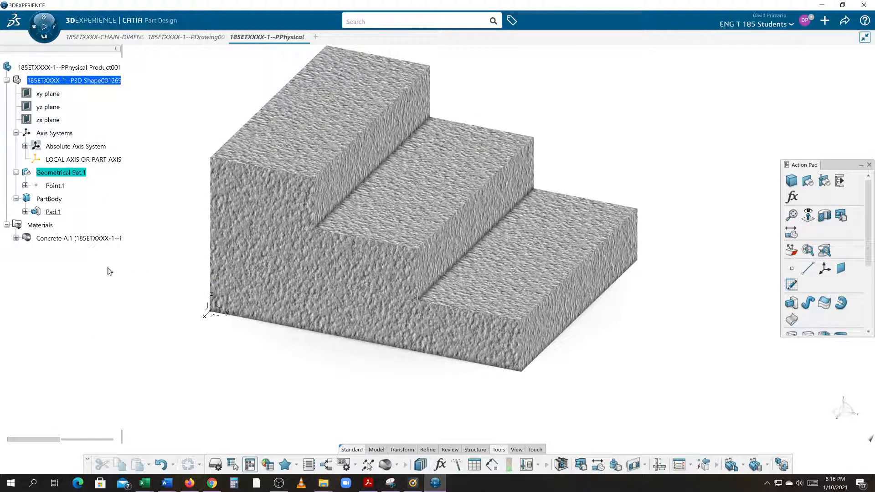
click(5, 225)
click(6, 225)
middle_drag(223, 361, 201, 382)
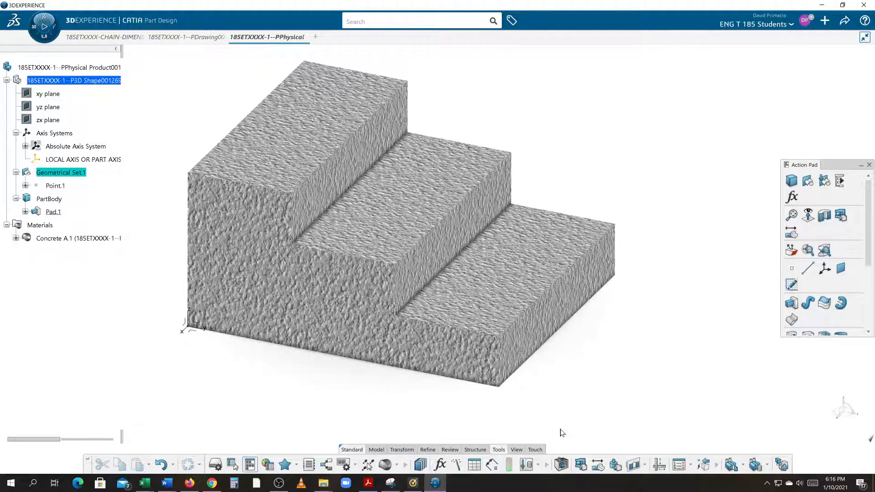
Step: Measure the volume inertia of the PartBody, expand its results in the tree, and keep the measurement
click(615, 465)
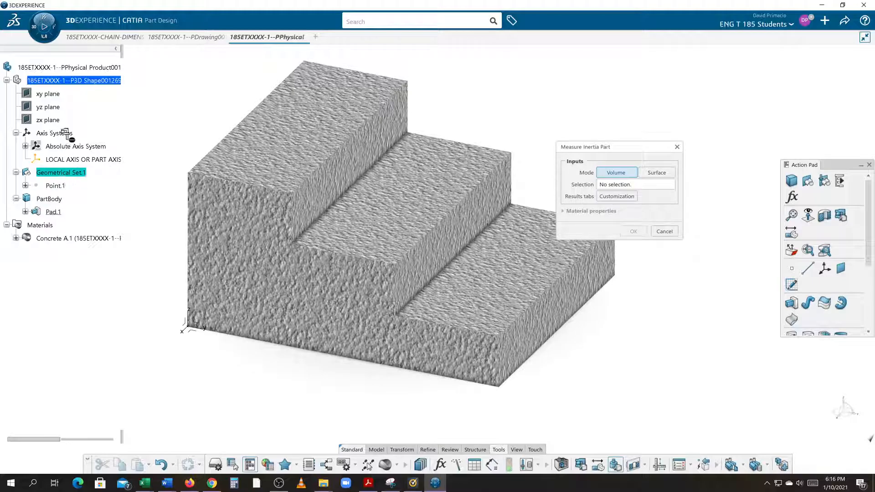
click(50, 199)
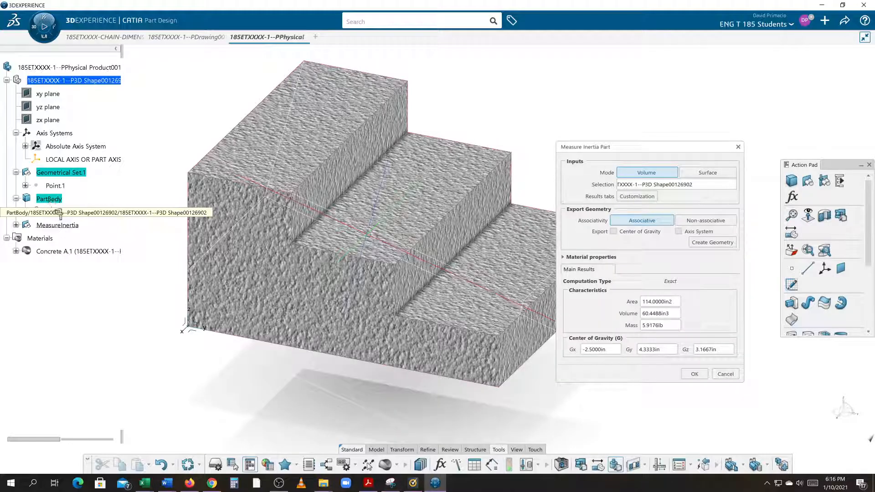
click(16, 225)
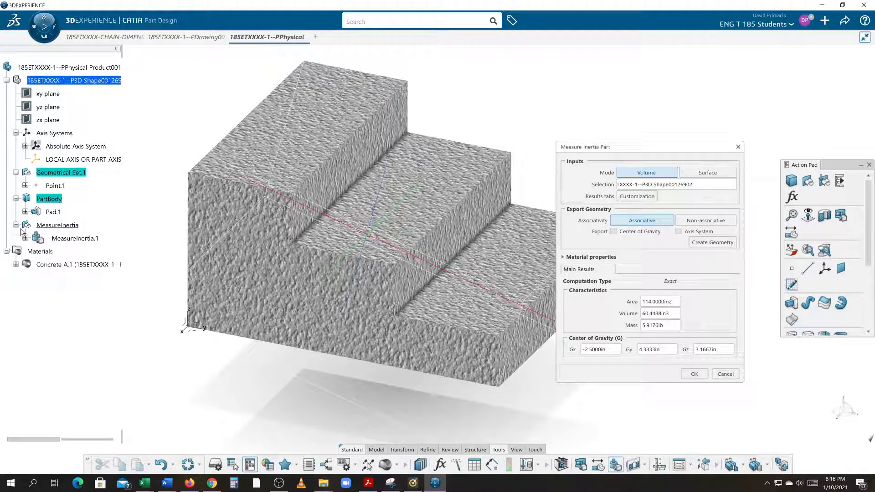
click(25, 239)
middle_drag(328, 341, 285, 347)
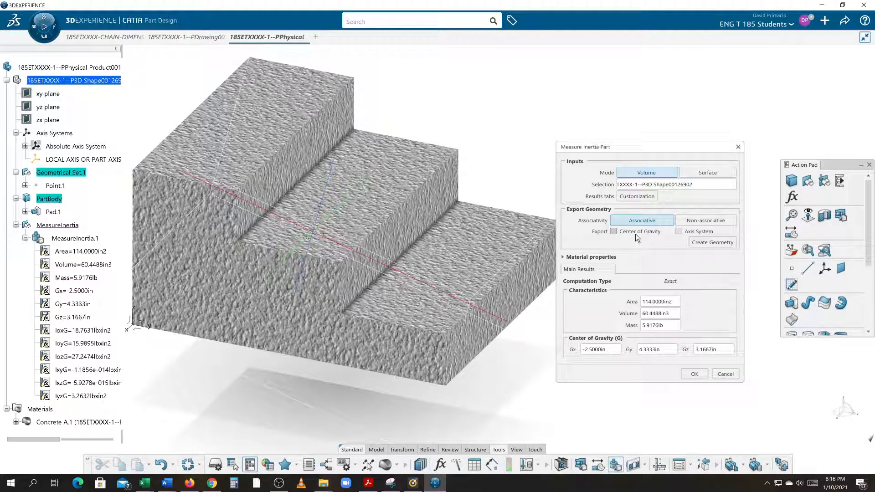
click(694, 374)
mouse_move(683, 250)
middle_down()
mouse_move(697, 253)
mouse_move(658, 242)
mouse_move(654, 263)
mouse_move(683, 238)
middle_up()
scroll(655, 264, up, 2)
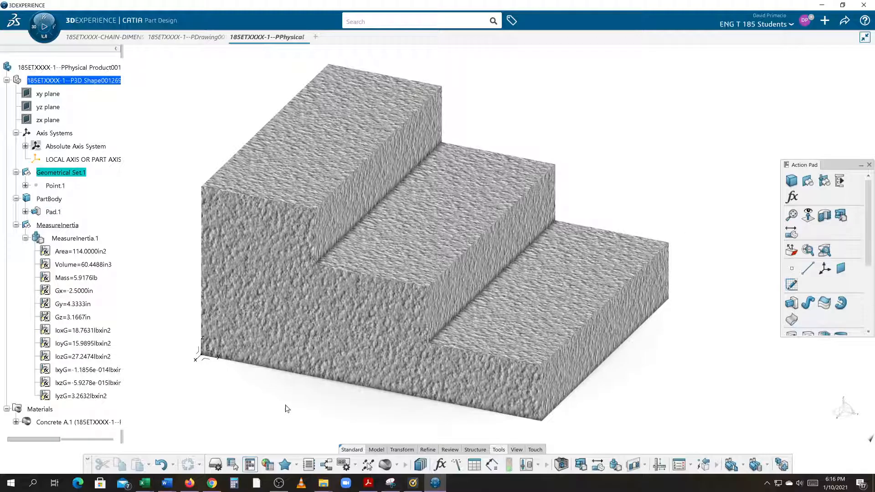